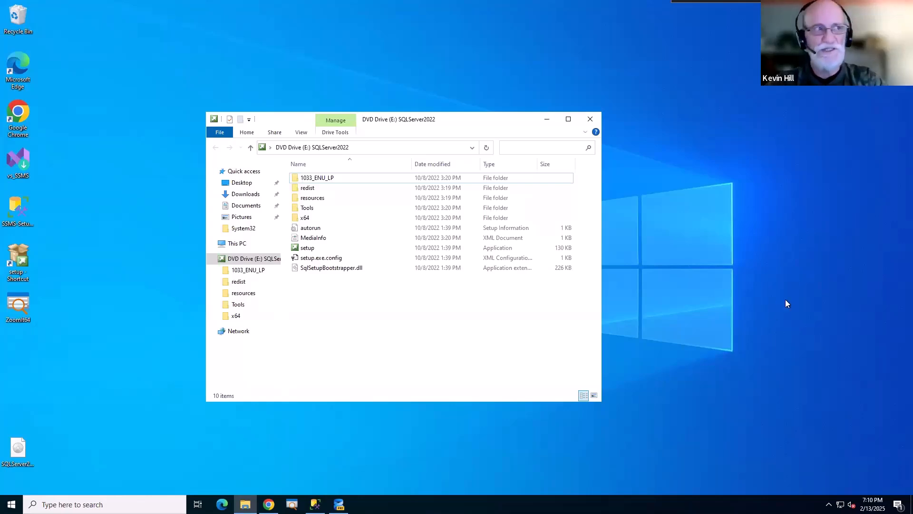
Launch setup from the SQL Server 2022 DVD folder and minimize File Explorer.
double_click(308, 248)
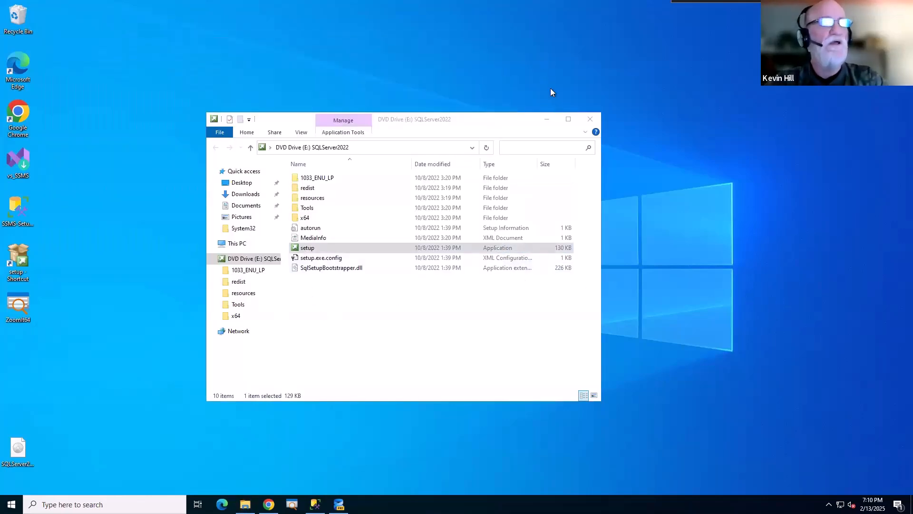
left_click(546, 119)
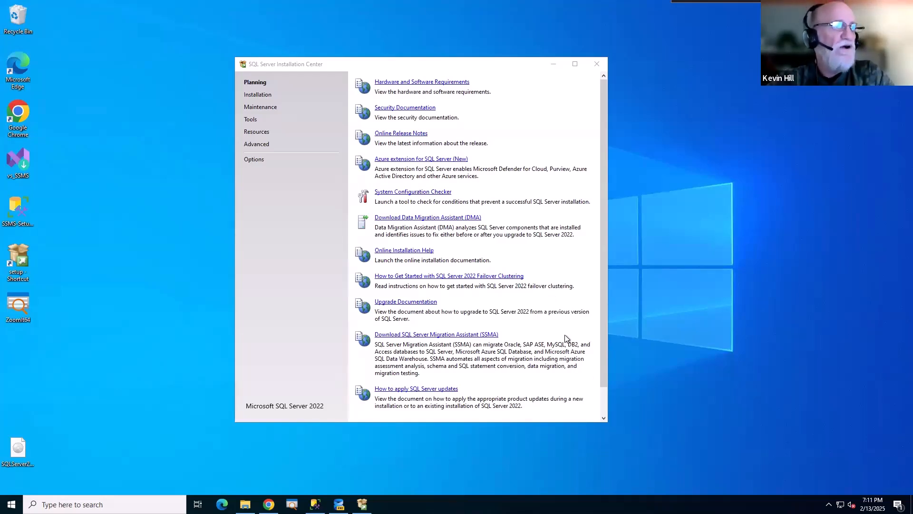
On the Installation page, choose 'New SQL Server standalone installation or add features'.
left_click(263, 96)
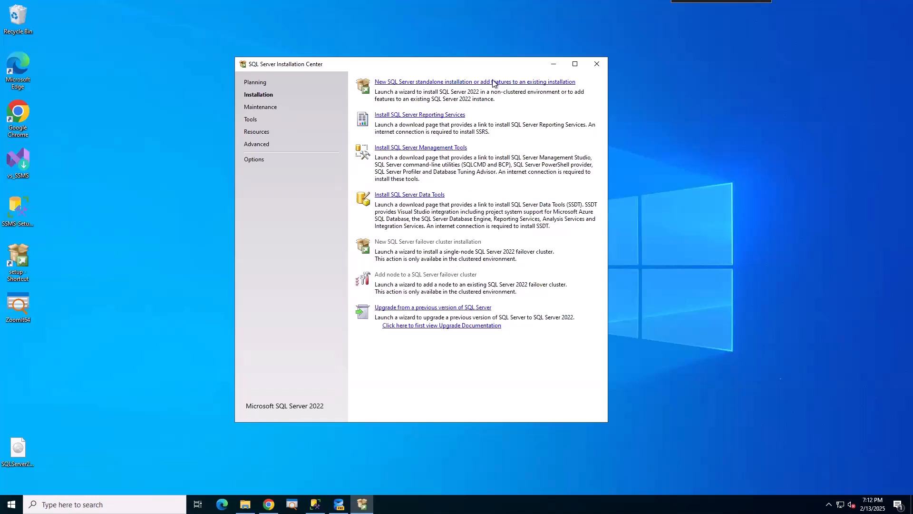
left_click(477, 84)
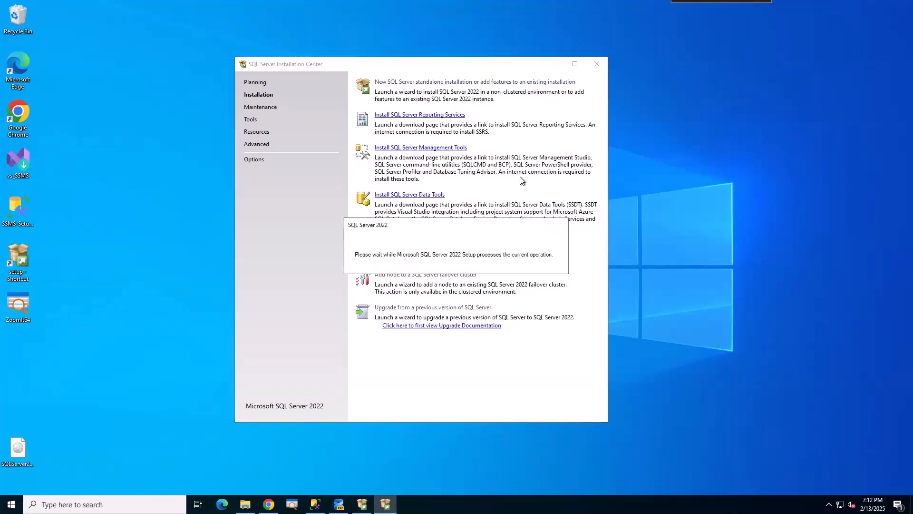
Minimize the Installation Center and keep the free Developer edition, then go to the license terms.
left_click(555, 66)
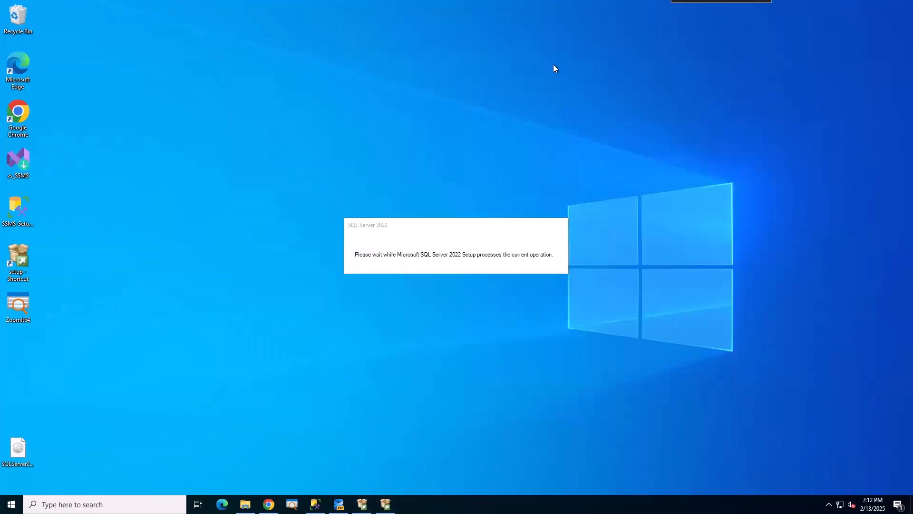
mouse_move(480, 90)
left_mouse_down()
mouse_move(487, 250)
mouse_move(468, 99)
left_mouse_up()
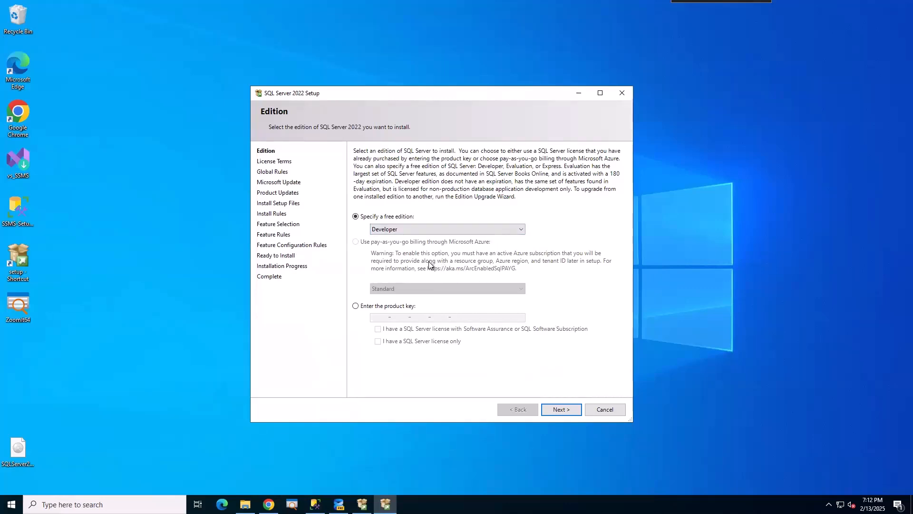
left_click(452, 231)
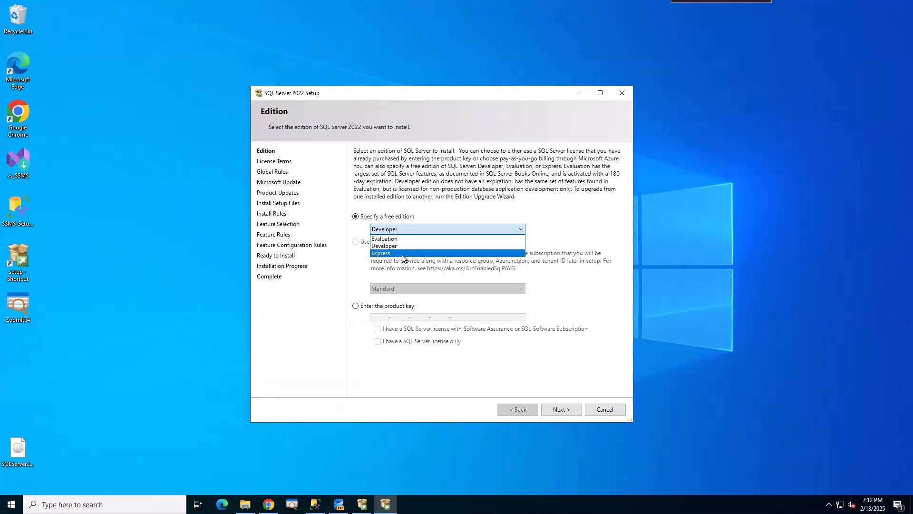
left_click(415, 245)
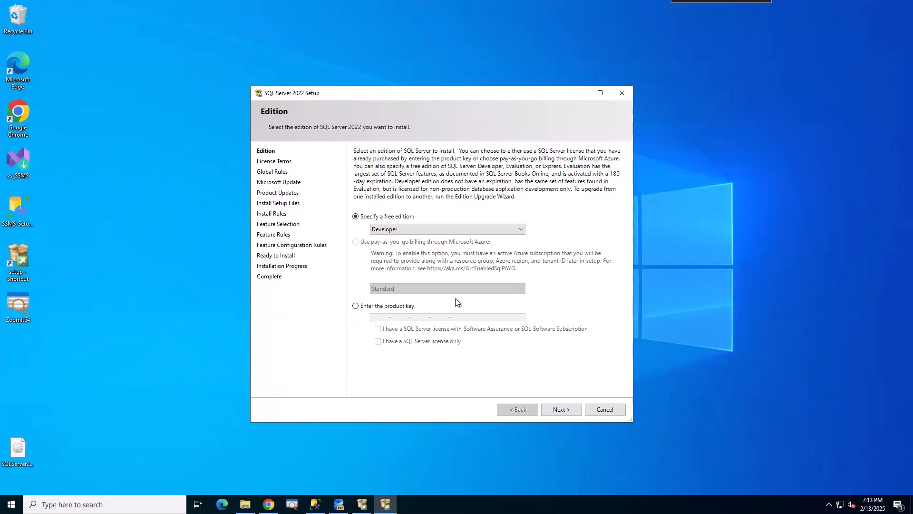
left_click(356, 307)
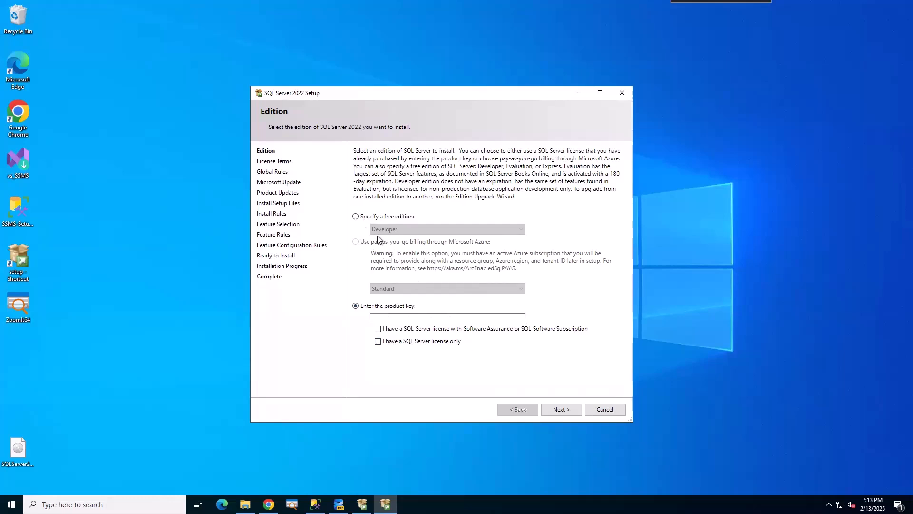
left_click(366, 217)
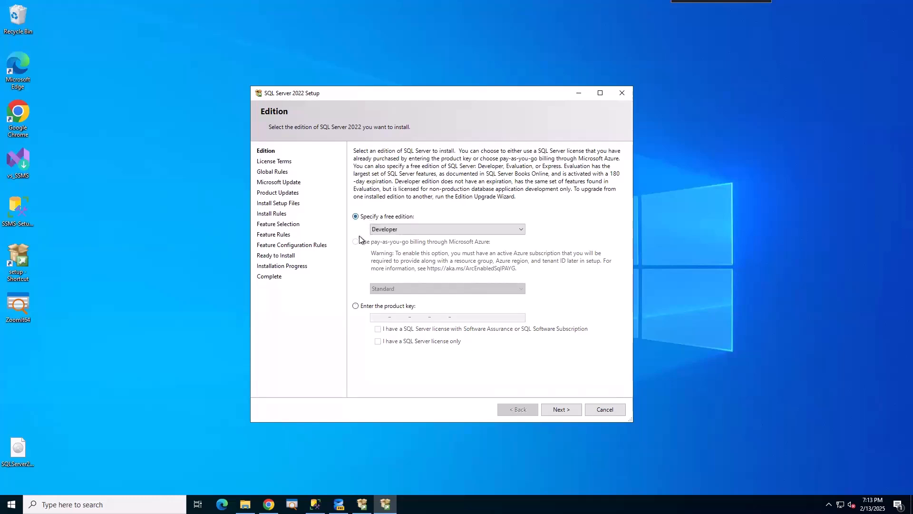
left_click(561, 410)
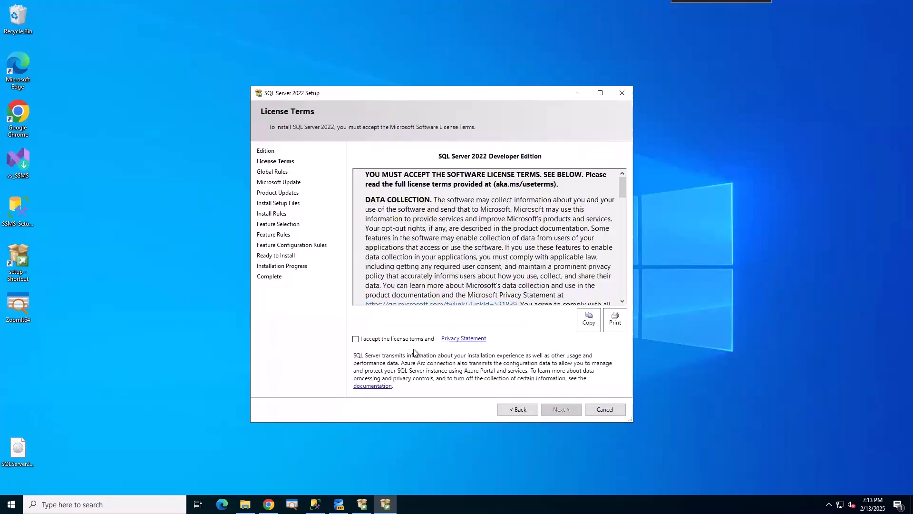
Accept the SQL Server 2022 Developer Edition license terms and continue to Microsoft Update.
left_click_drag(624, 192, 622, 172)
left_click(356, 339)
left_click(559, 411)
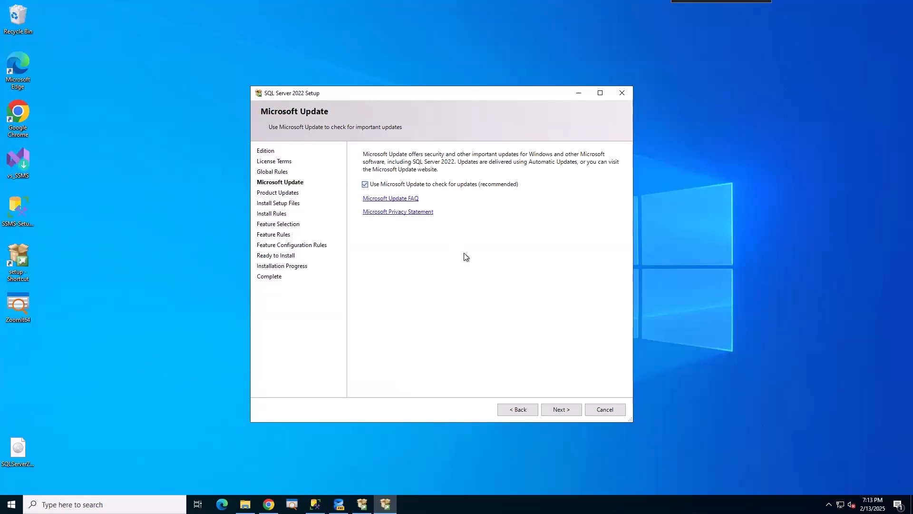
Continue past Microsoft Update and run Install Rules: 3 passed, 0 failed, 2 warnings.
left_click(561, 410)
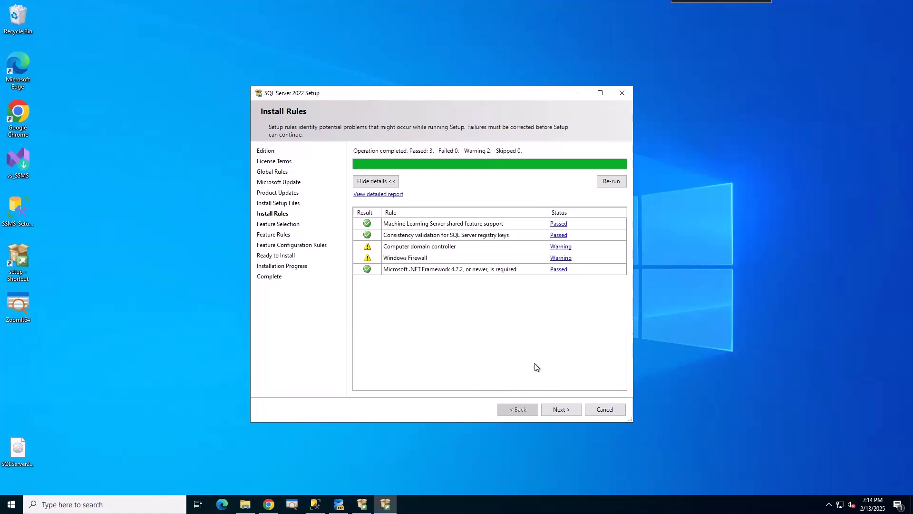
left_click(562, 410)
Check only Database Engine Services and SQL Server Replication, keeping the default instance root directory.
left_click(561, 410)
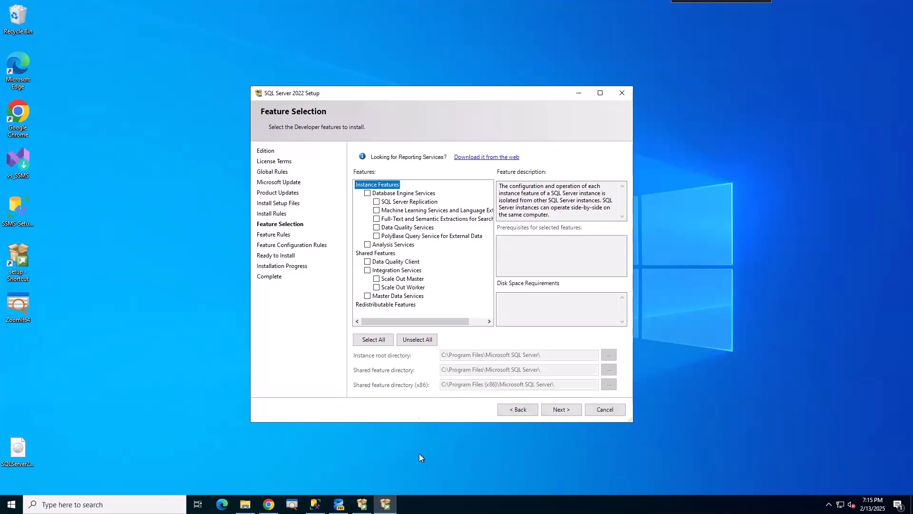
left_click(415, 342)
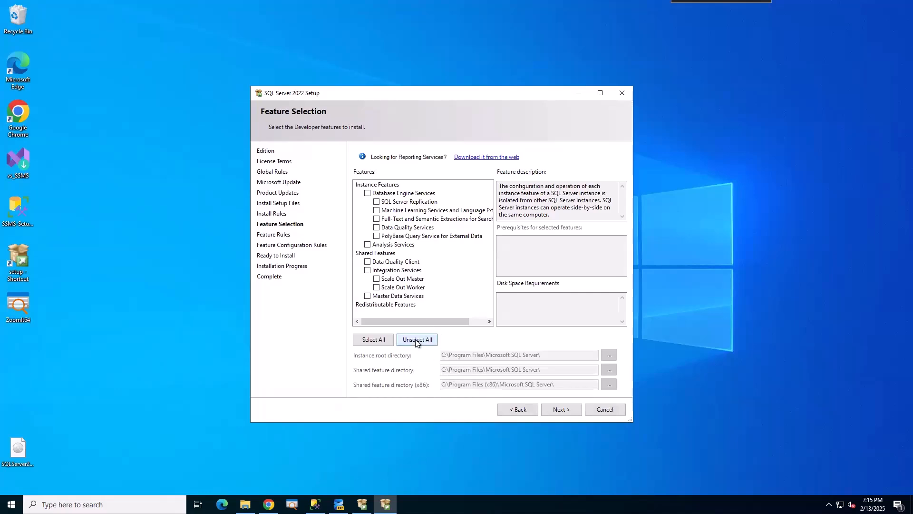
left_click(375, 341)
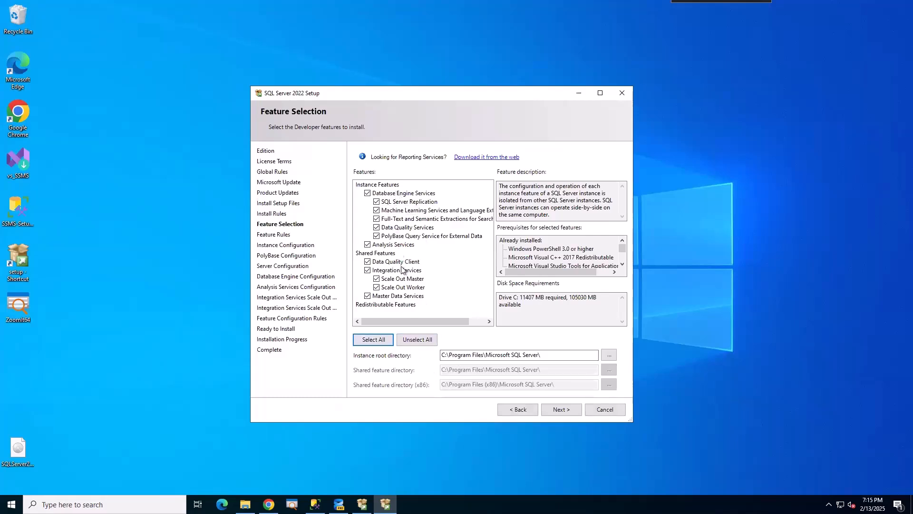
left_click(416, 340)
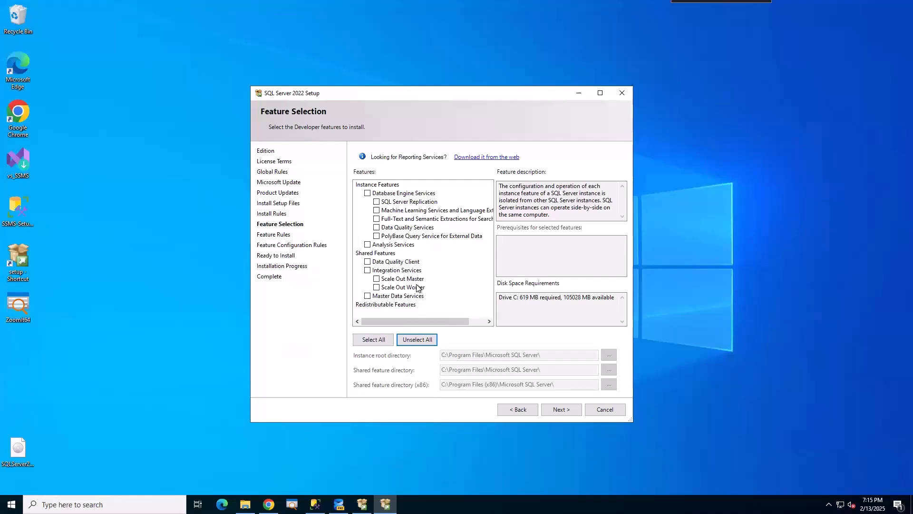
left_click(367, 193)
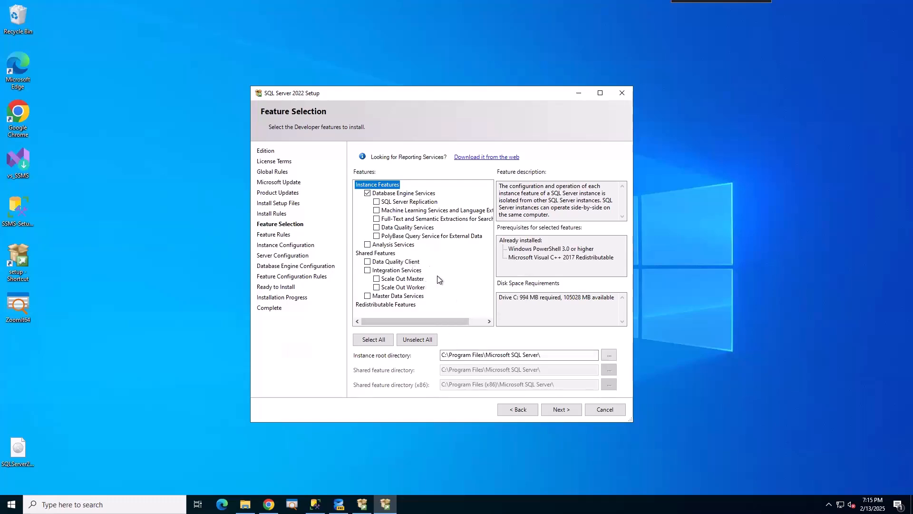
left_click(376, 202)
left_click(553, 356)
Keep the Default instance MSSQLSERVER rather than a named instance and continue to Server Configuration.
left_click(562, 412)
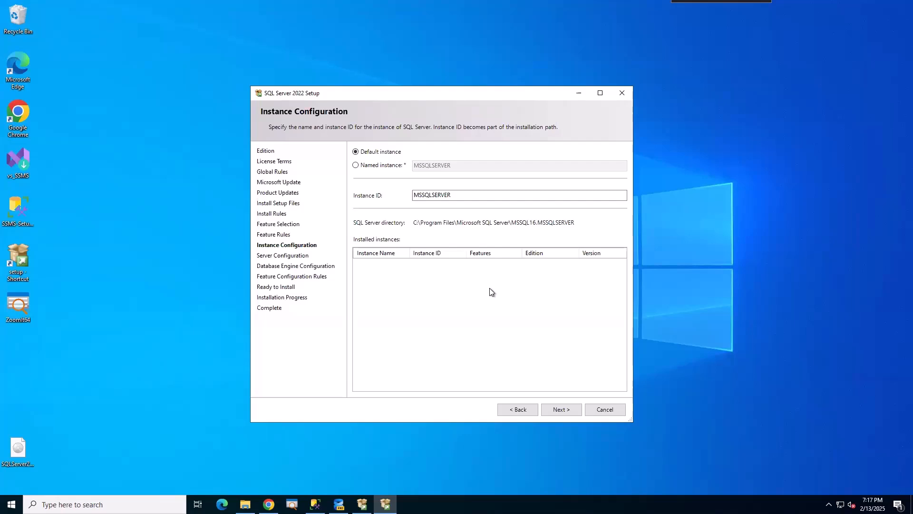
left_click(359, 169)
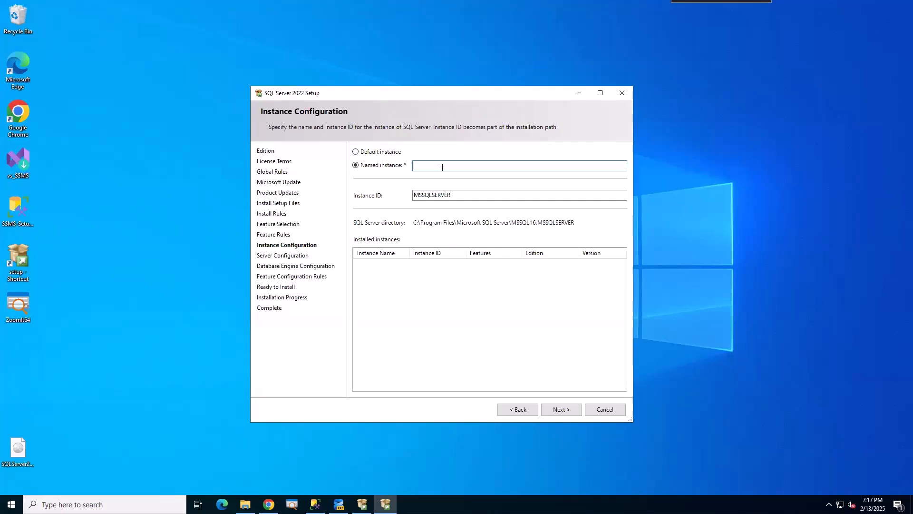
left_click(367, 153)
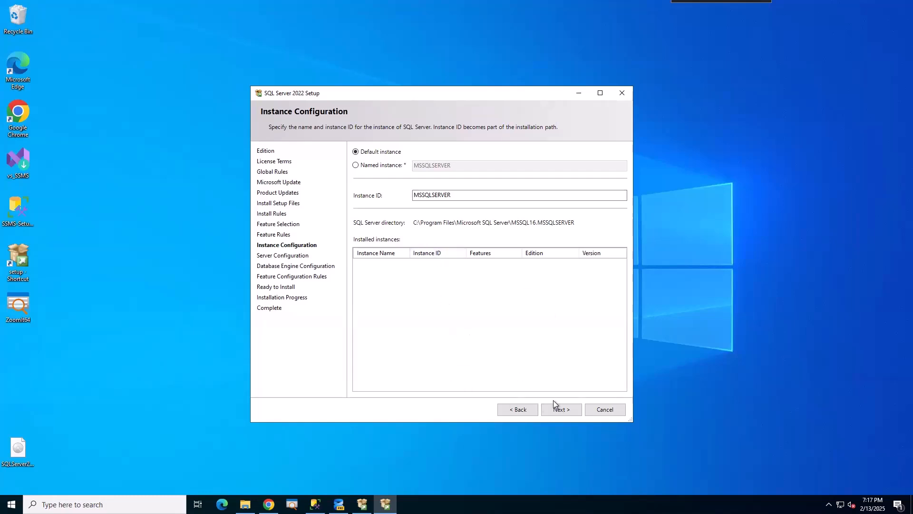
left_click(561, 411)
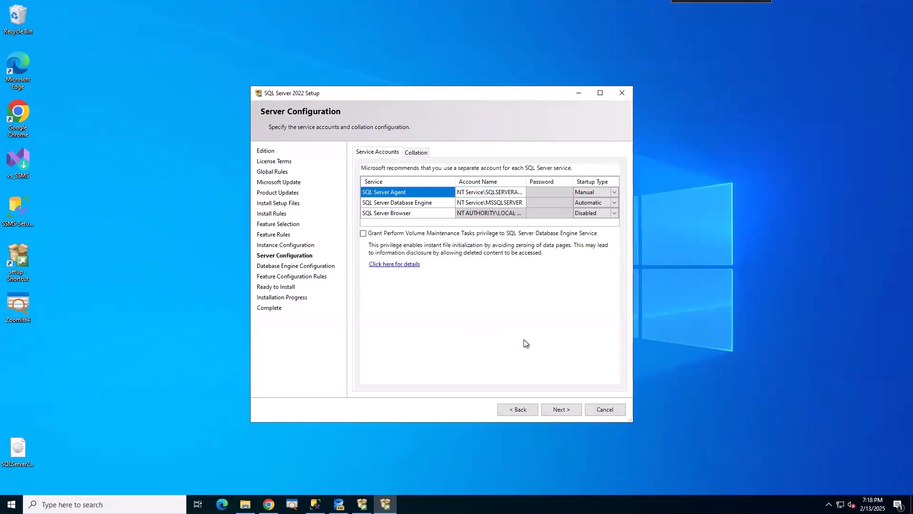
Assign the domain SQL Agent account to the SQL Server Agent service via Check Names.
left_click_drag(625, 421, 703, 420)
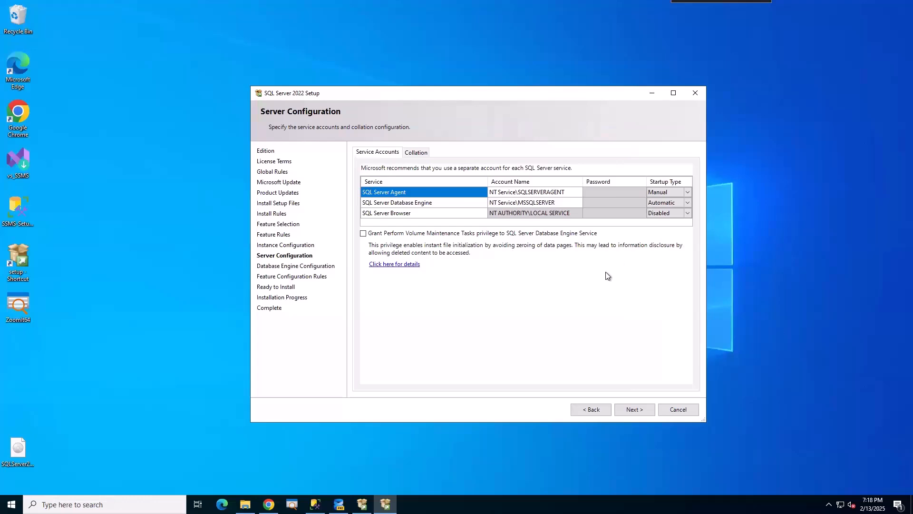
left_click(535, 203)
left_click(526, 194)
left_click(577, 192)
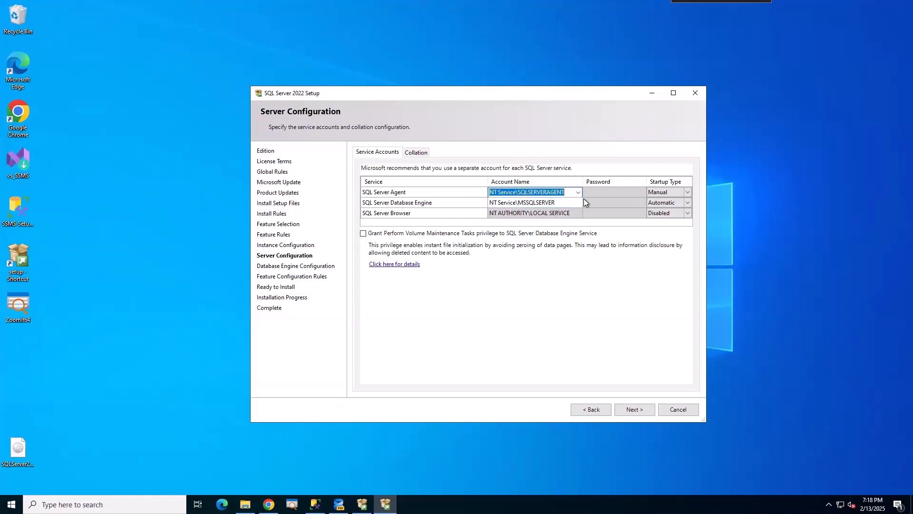
left_click(576, 192)
left_click(513, 210)
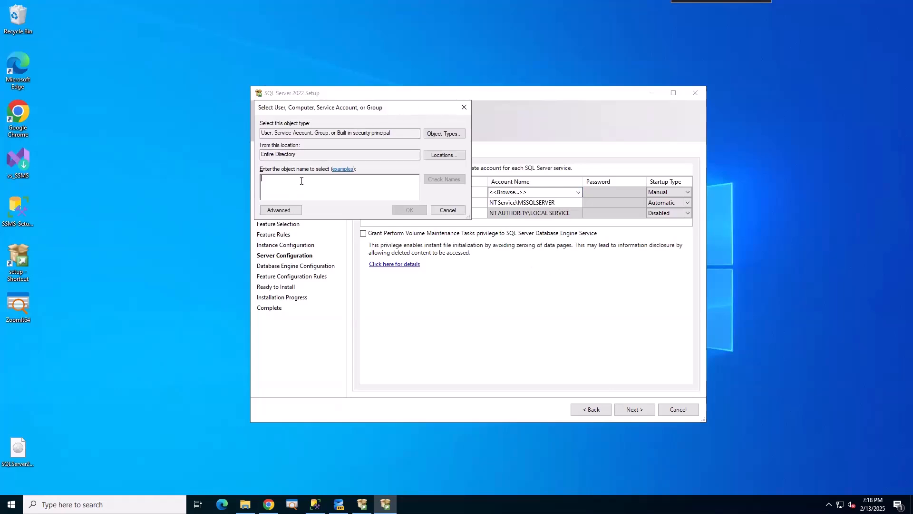
type("SQL")
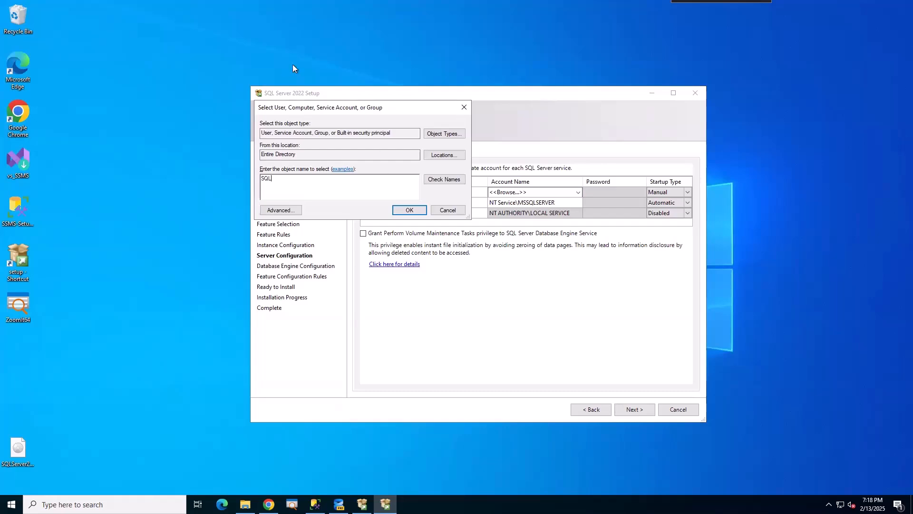
left_click(447, 179)
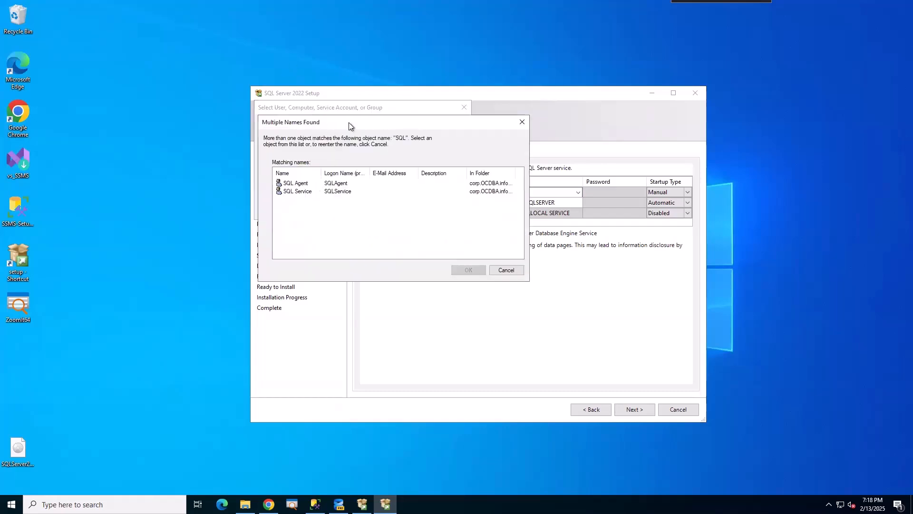
double_click(300, 184)
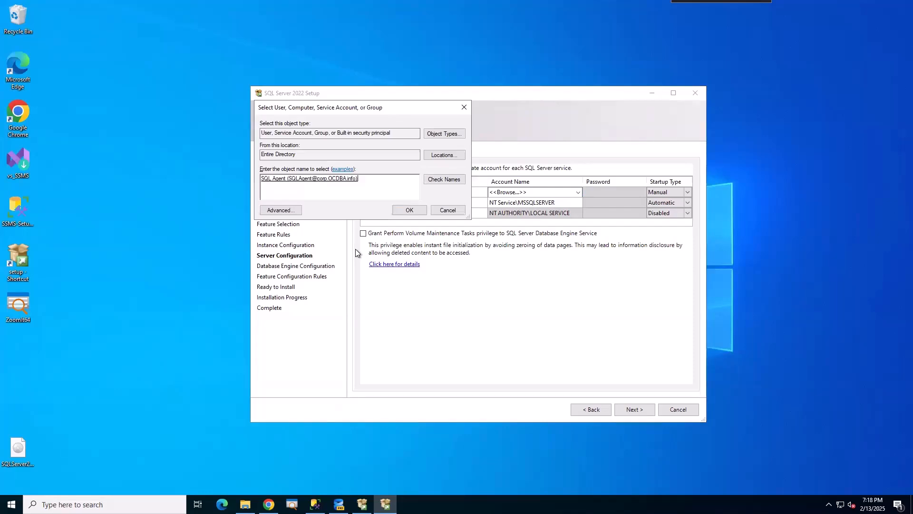
left_click(410, 213)
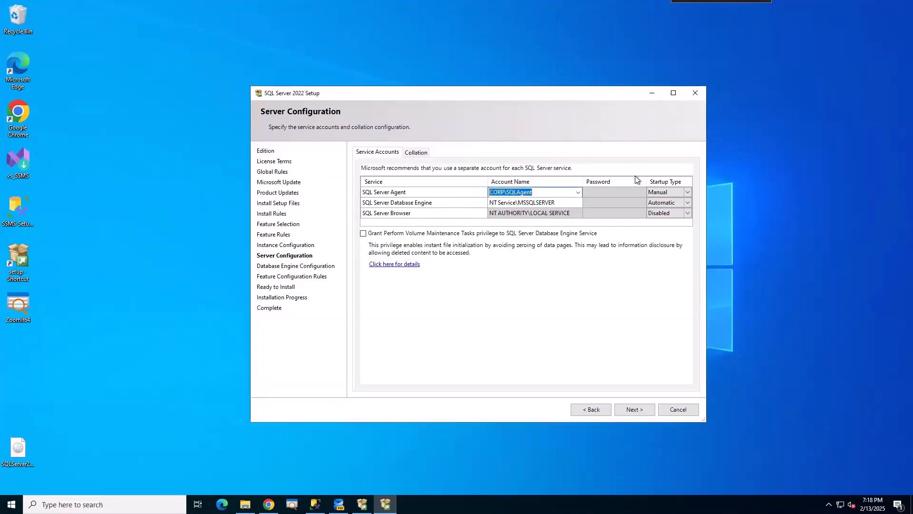
Enter the SQL Agent account password and set Agent startup type to Automatic.
left_click(615, 192)
type("********")
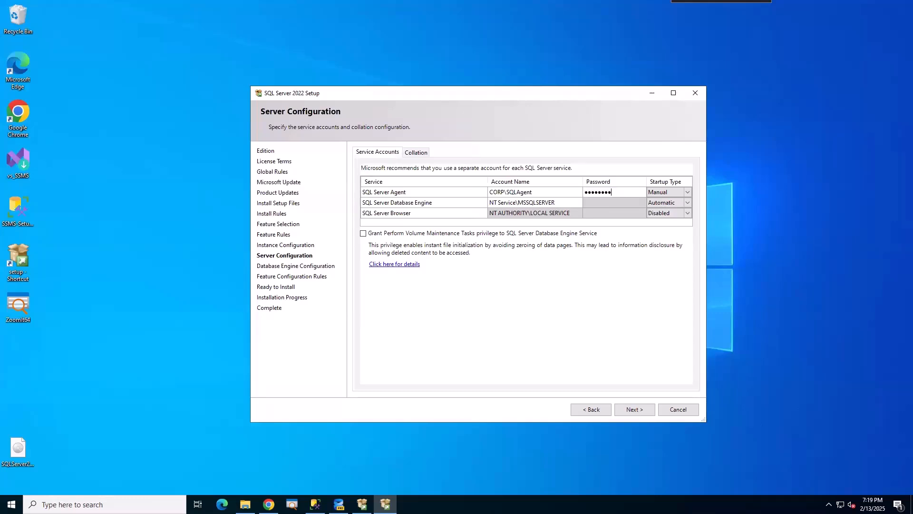
type("*****")
left_click(670, 191)
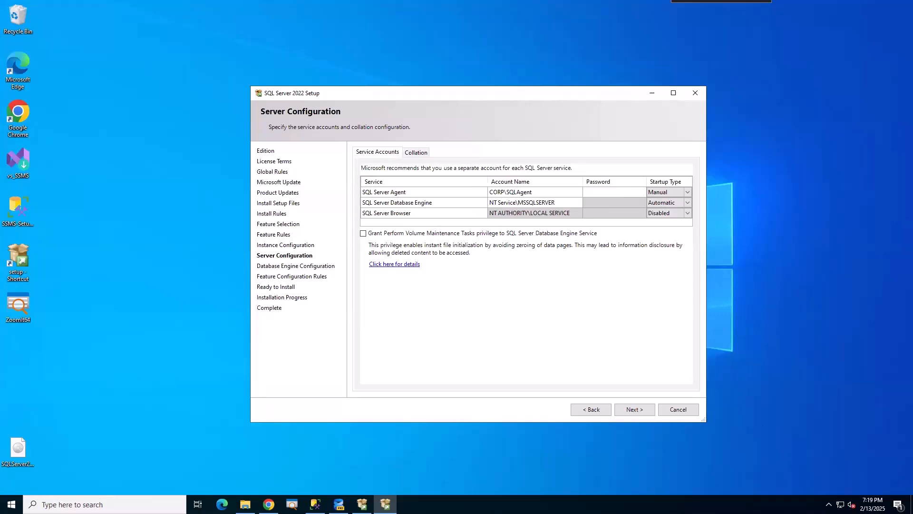
left_click(688, 192)
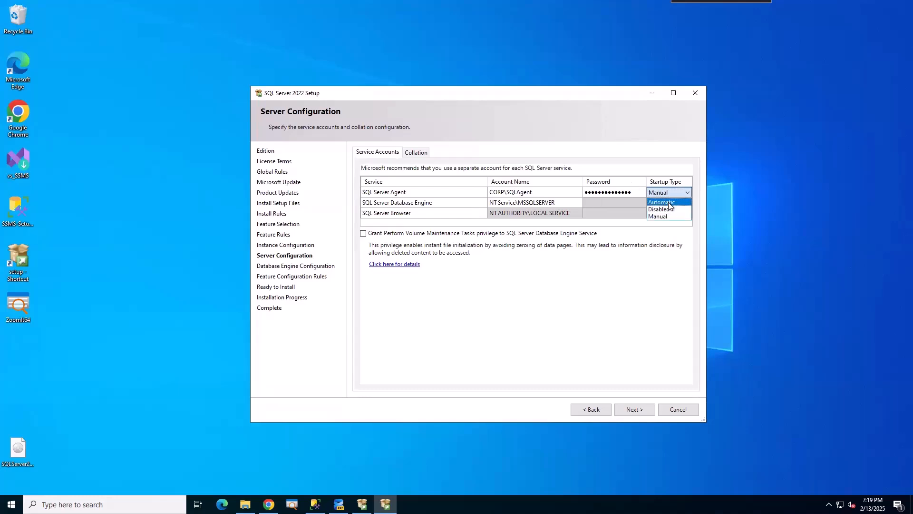
left_click(670, 202)
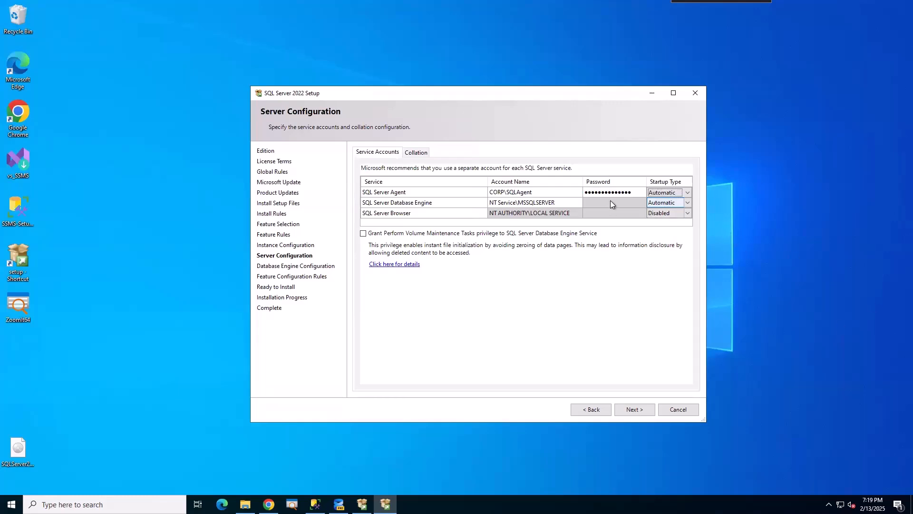
Assign the domain SQL Service account to the Database Engine service.
left_click(523, 202)
left_click(577, 203)
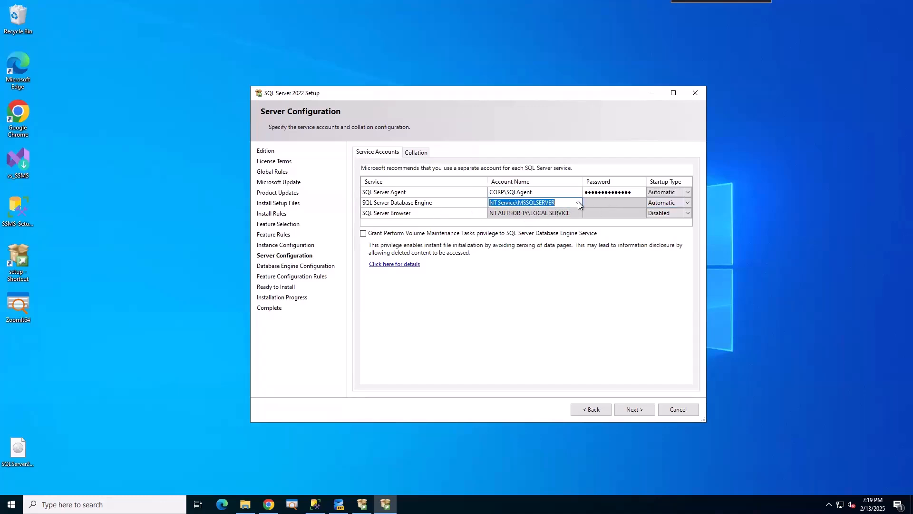
left_click(579, 203)
left_click(549, 217)
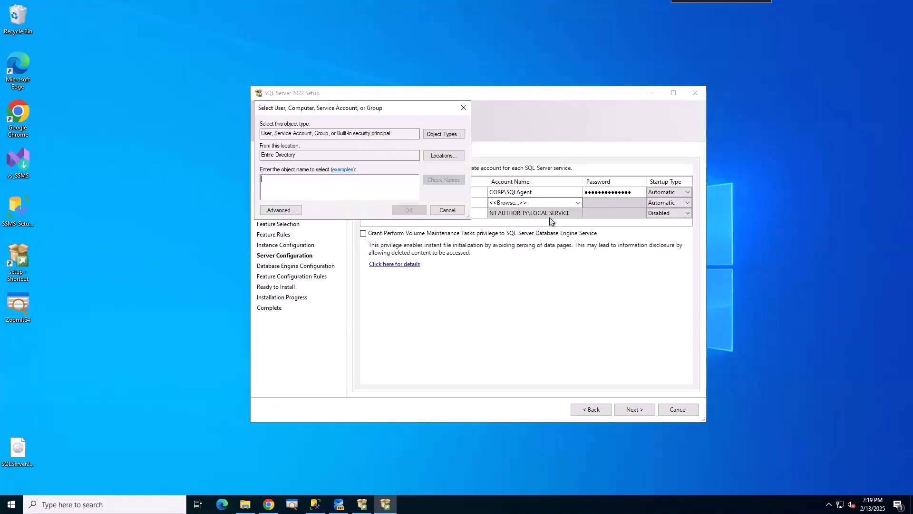
type("SQl")
left_click(444, 179)
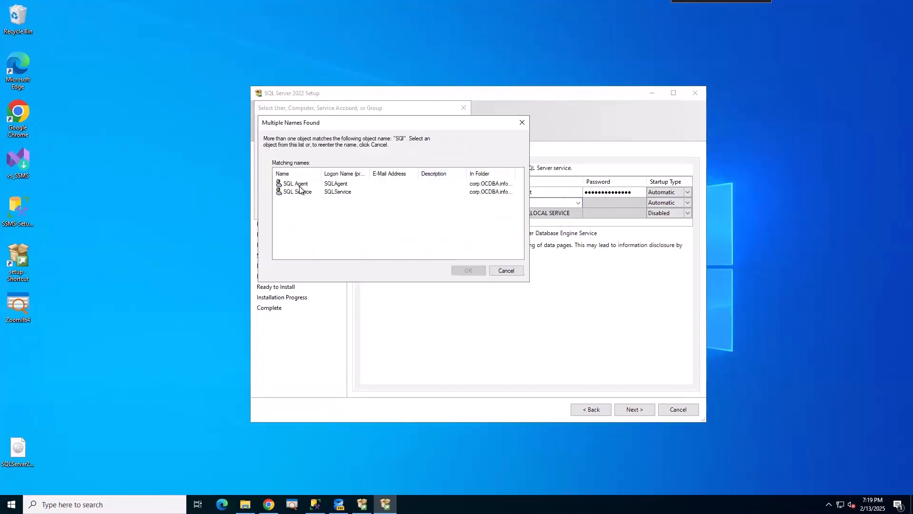
left_click(298, 192)
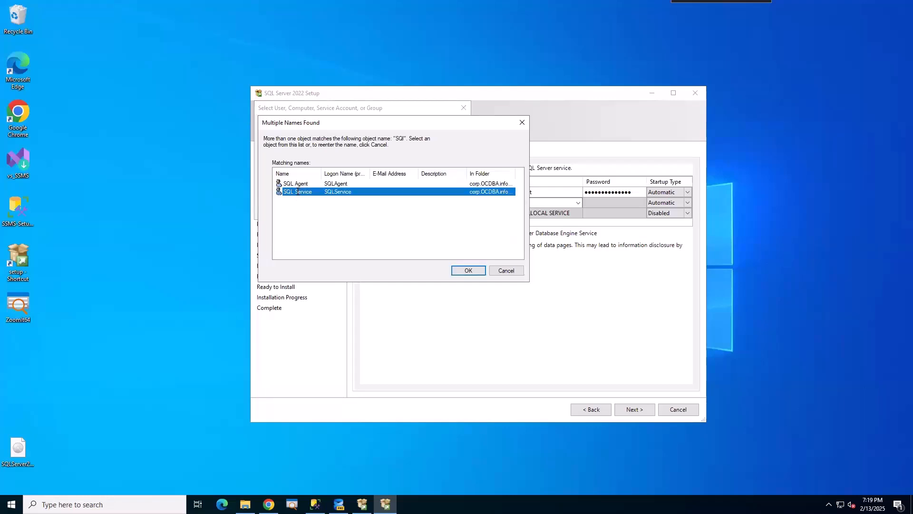
left_click(468, 270)
left_click(406, 209)
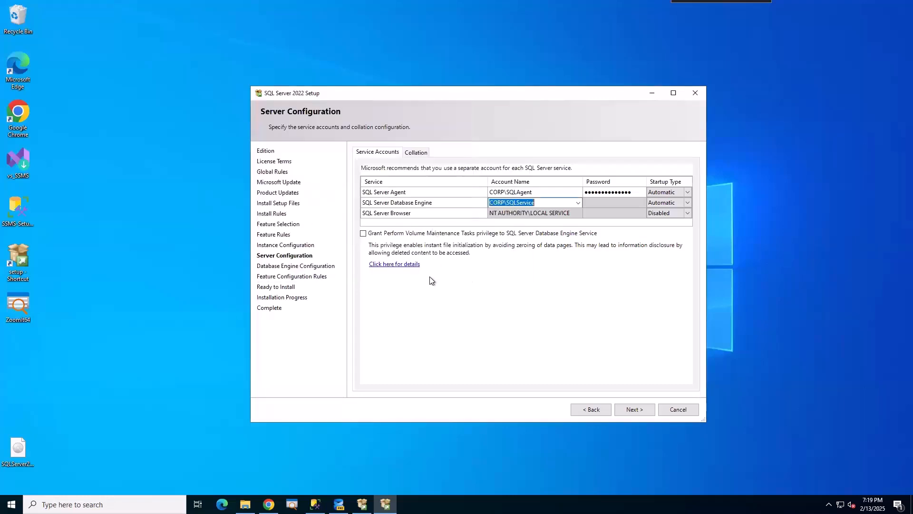
Enter the SQL Service account password and tick Grant Perform Volume Maintenance Tasks.
left_click(611, 203)
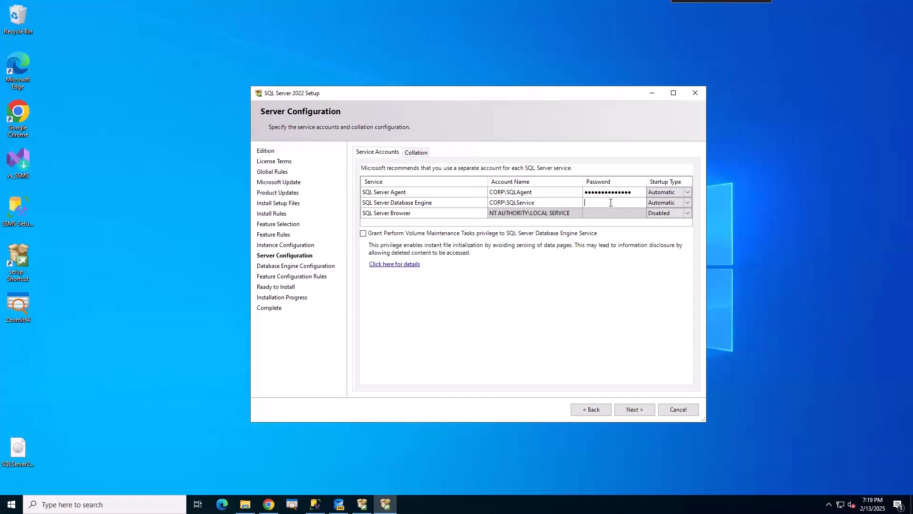
type("••••••••••••••")
left_click(663, 211)
key("Tab")
left_click(365, 234)
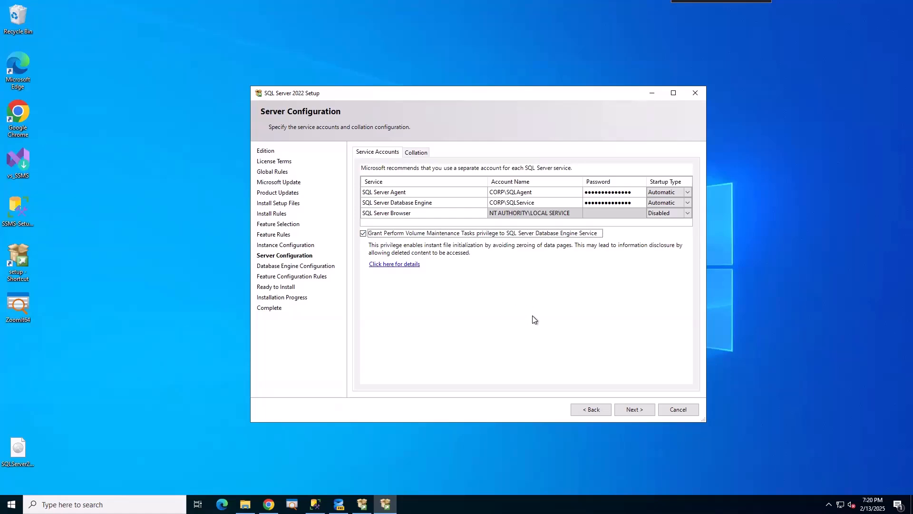
After viewing the Collation tab, retype both service account passwords and continue to Database Engine Configuration.
left_click(364, 234)
left_click(416, 152)
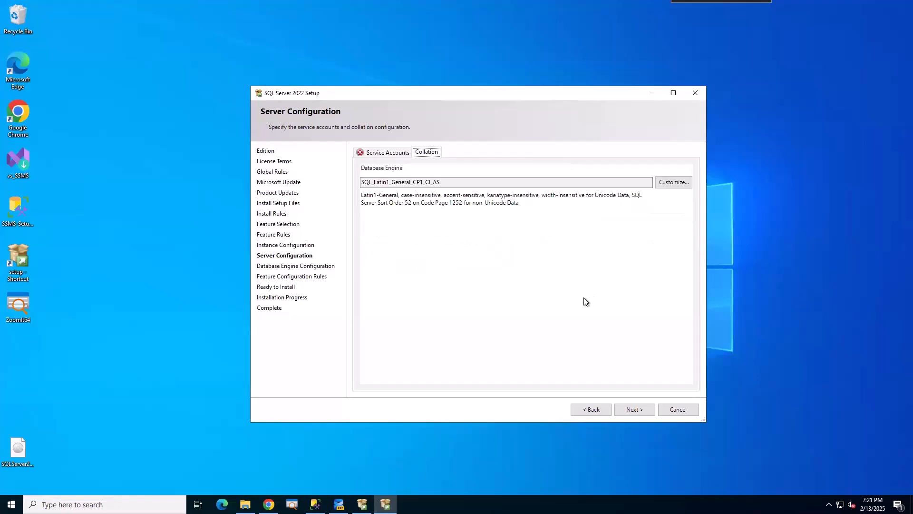
left_click(388, 152)
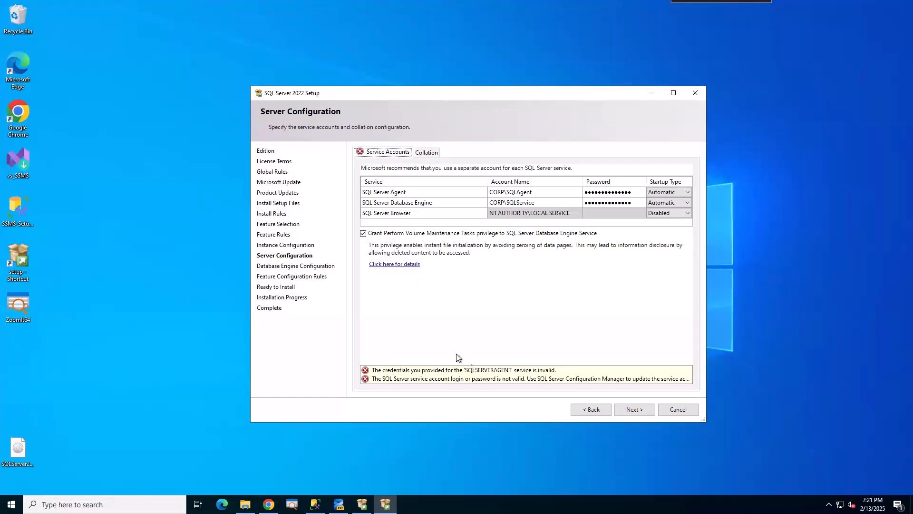
left_click(637, 193)
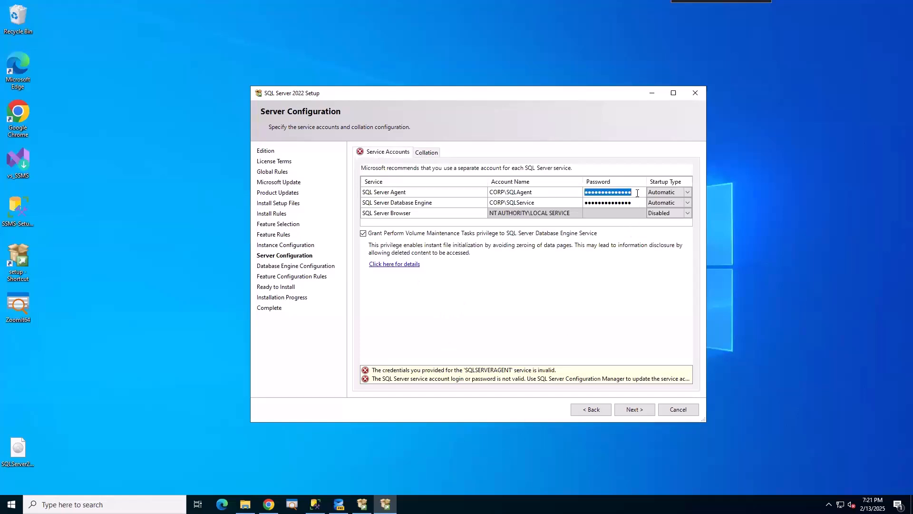
type("P••••••••••")
key("Tab")
key("Tab")
key("Tab")
key("Tab")
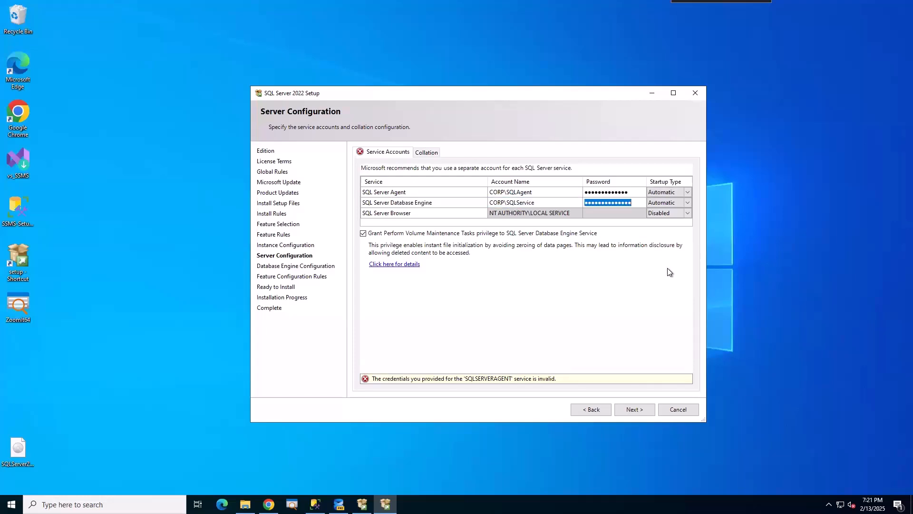
type("•••••••••••••")
left_click(627, 411)
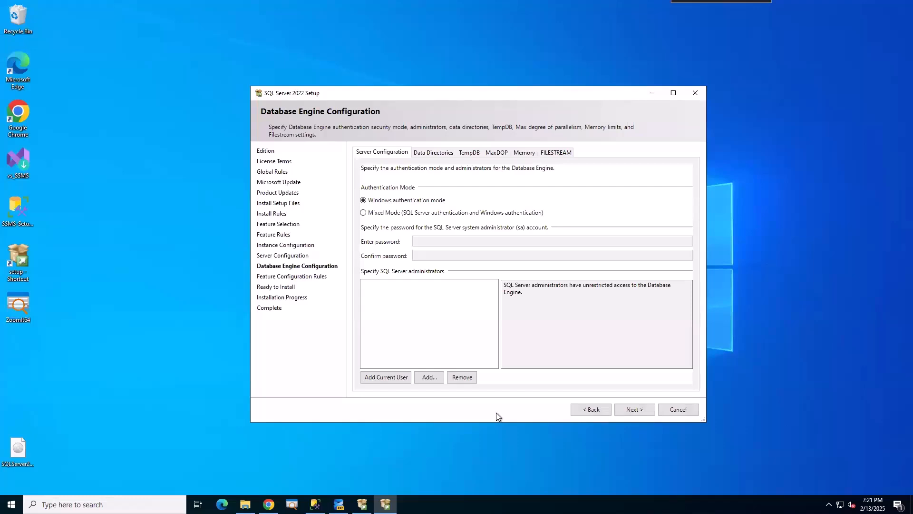
Choose Mixed Mode, enter and confirm an sa password, and add the current Windows user as administrator.
left_click(395, 213)
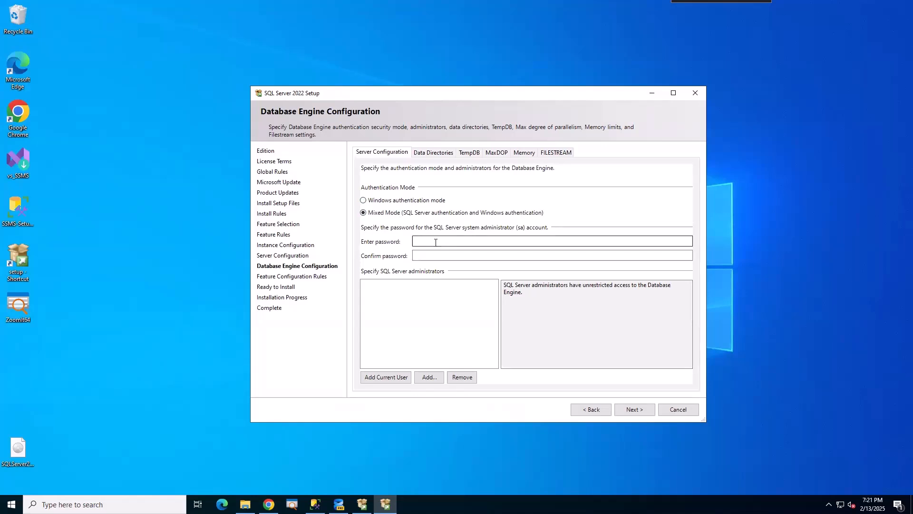
left_click(436, 241)
type("*****")
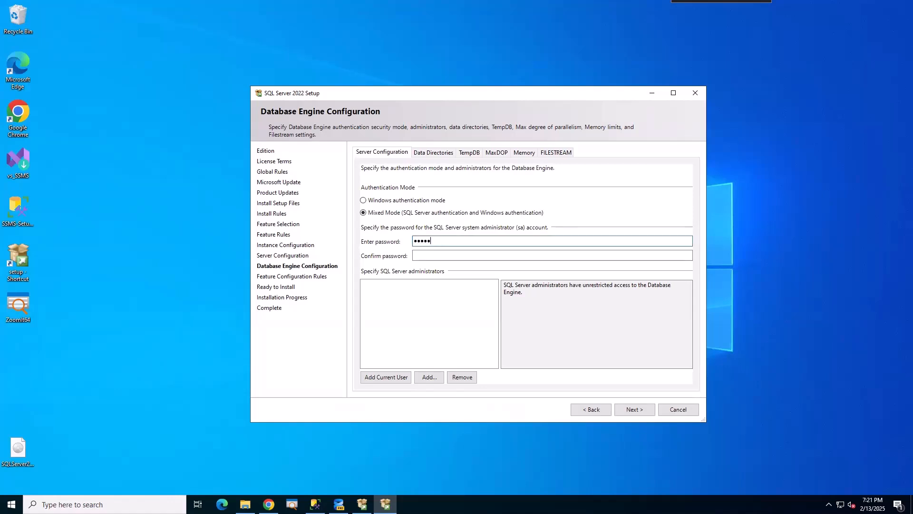
key("Tab")
type("****")
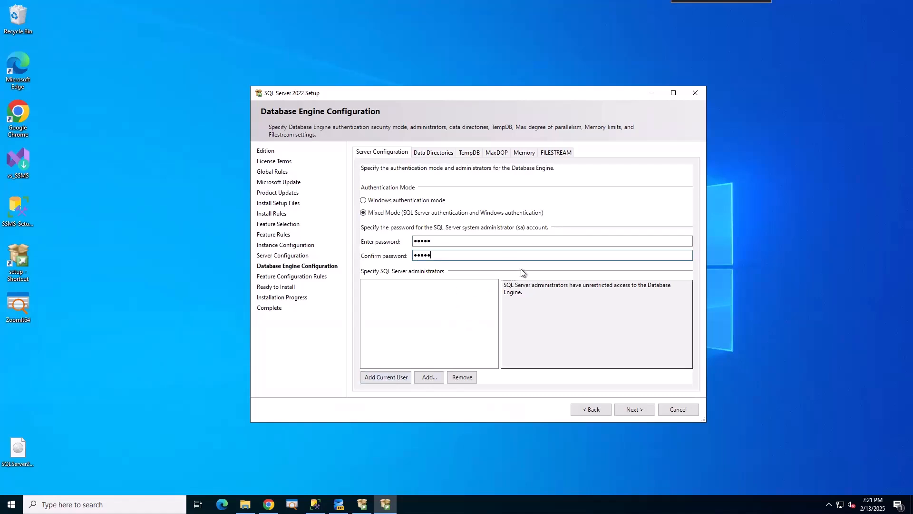
left_click(380, 380)
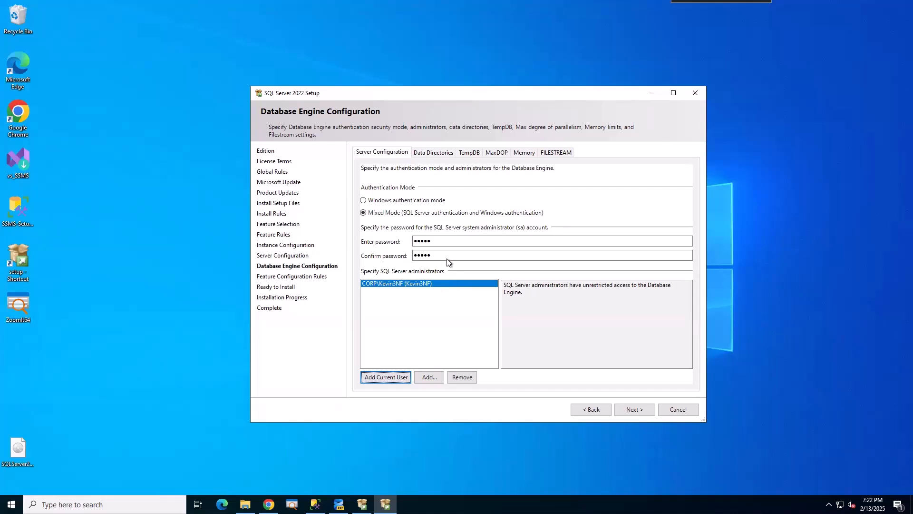
left_click(442, 242)
On Data Directories, set the data root directory to F:\SQLData.
left_click(434, 152)
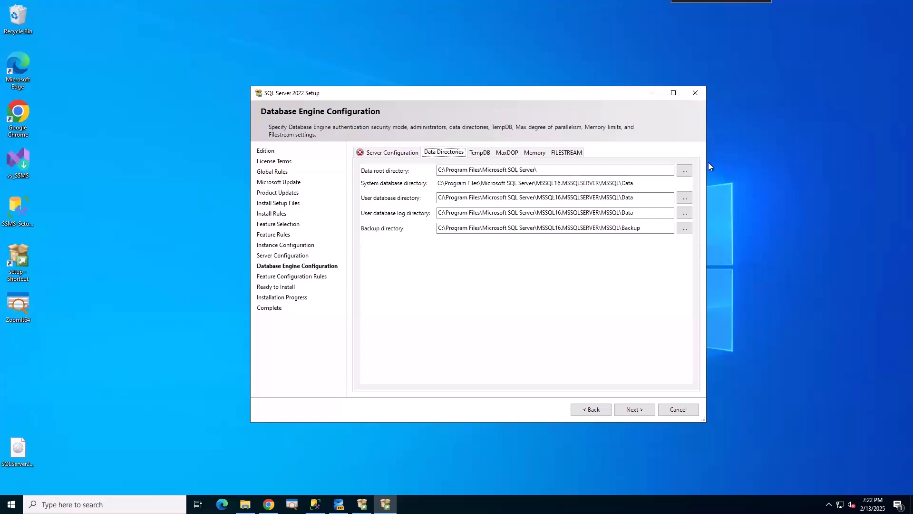
left_click(687, 170)
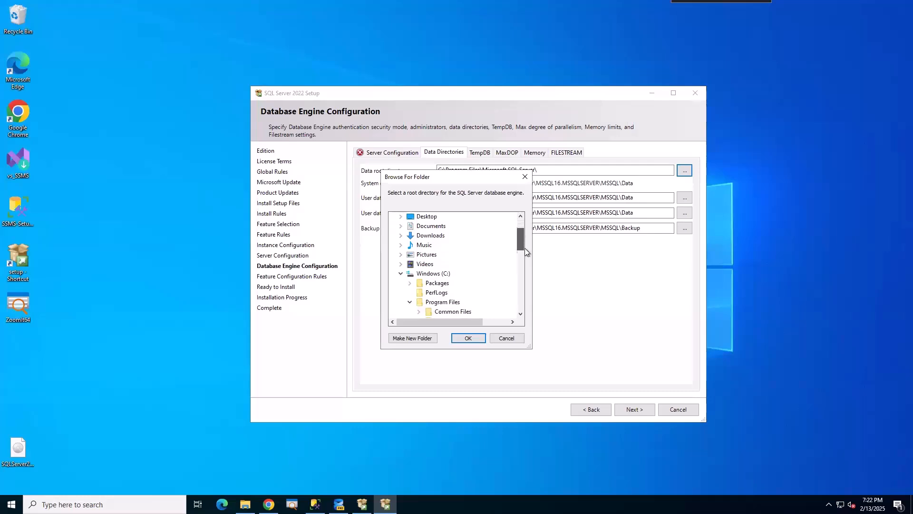
left_click(401, 226)
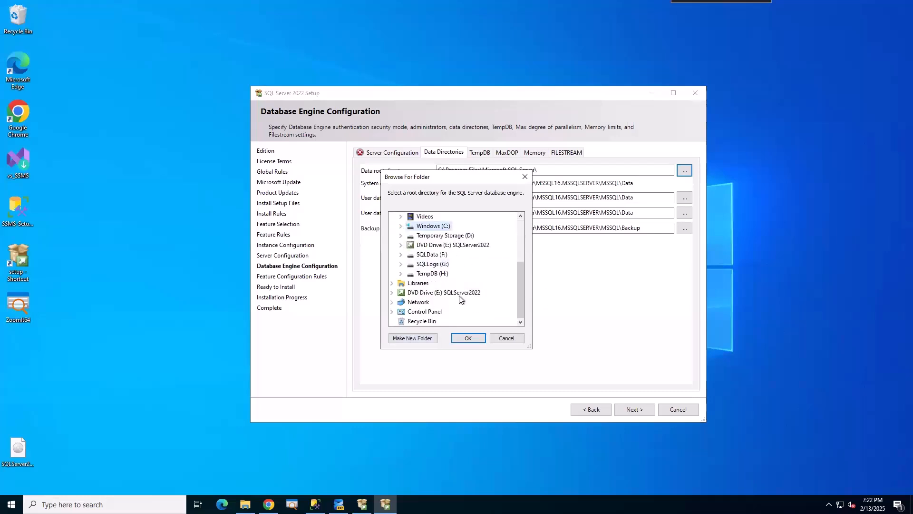
left_click(432, 255)
scroll(447, 305, "down", 3)
left_click(436, 255)
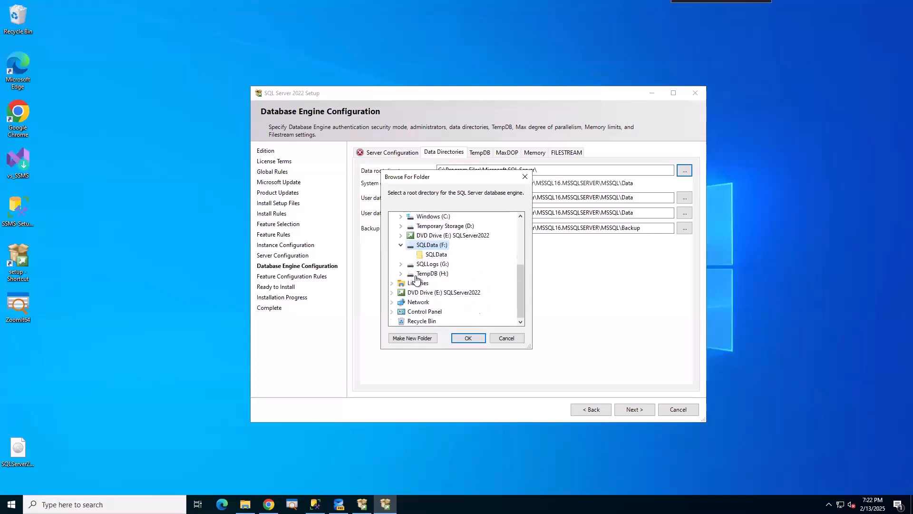
left_click(469, 339)
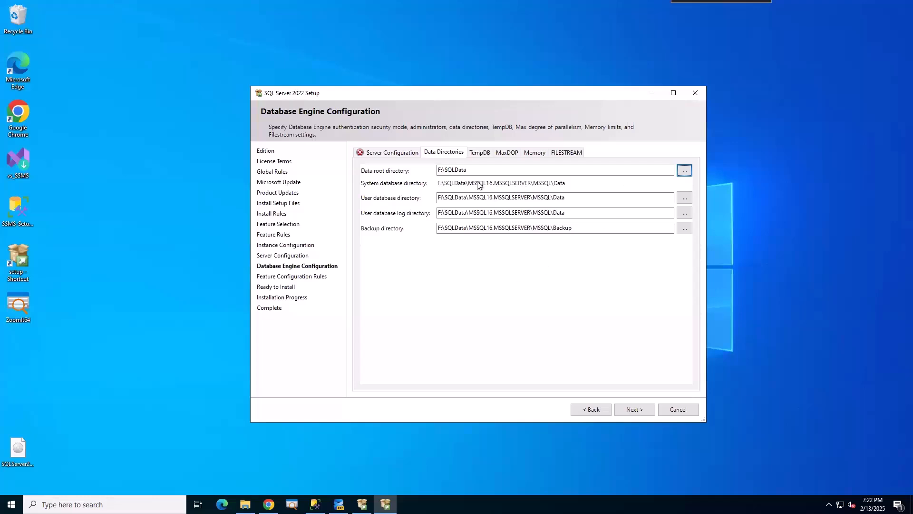
Copy the F:\SQLData path into the user database directory field.
left_click_drag(473, 171, 403, 183)
key("ctrl+c")
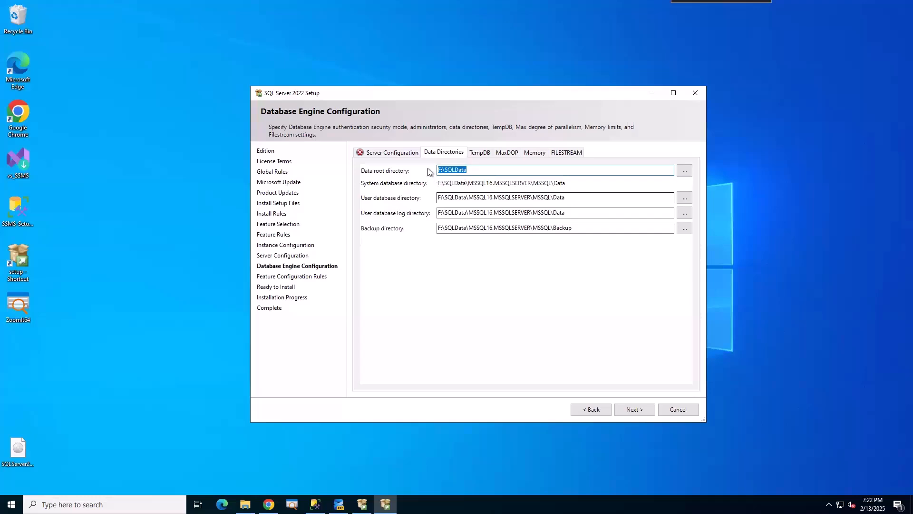
left_click_drag(575, 198, 404, 207)
key("ctrl+v")
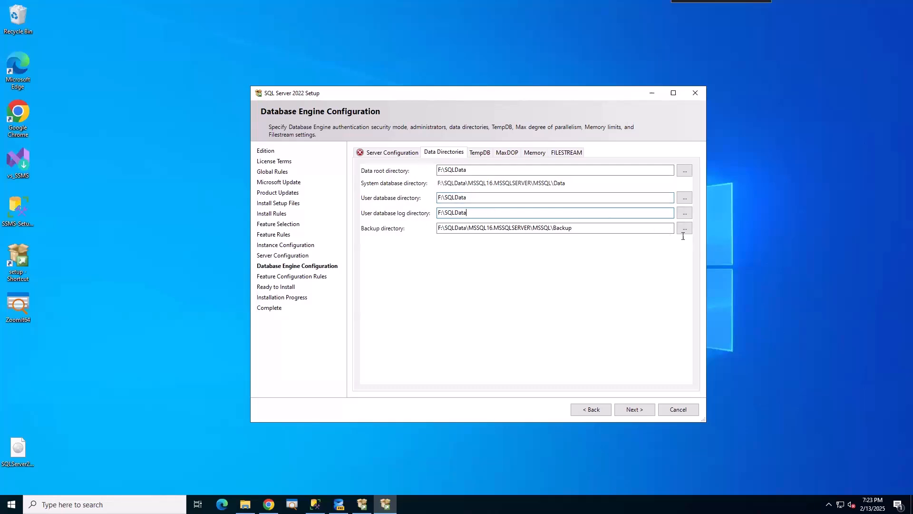
Set the user database log directory to G:\SQLLogs.
left_click(685, 213)
scroll(438, 298, "down", 3)
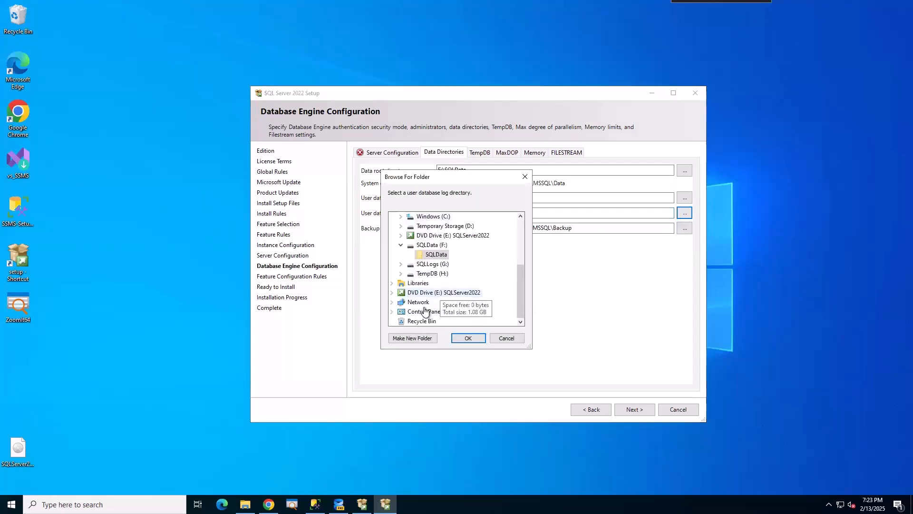
left_click(401, 264)
left_click(435, 273)
left_click(468, 339)
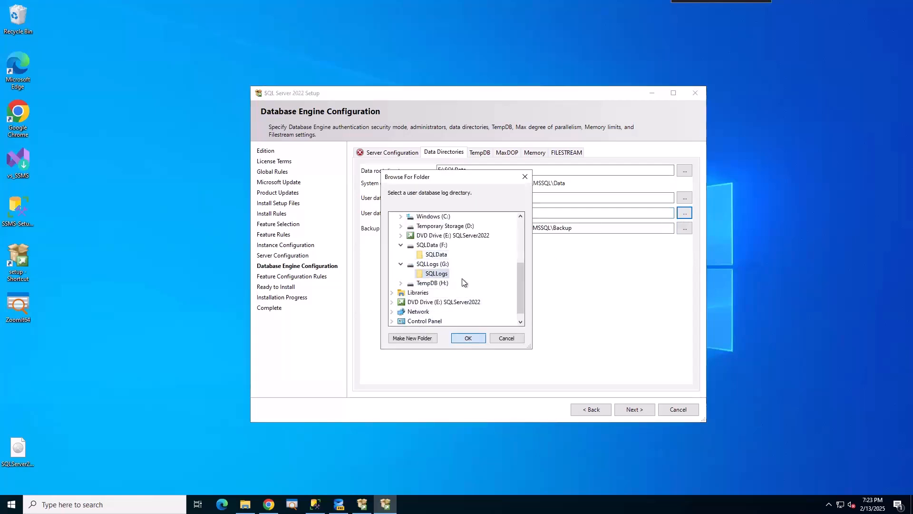
Set the backup directory to H:\Backups and bring up the TempDB settings.
left_click(685, 228)
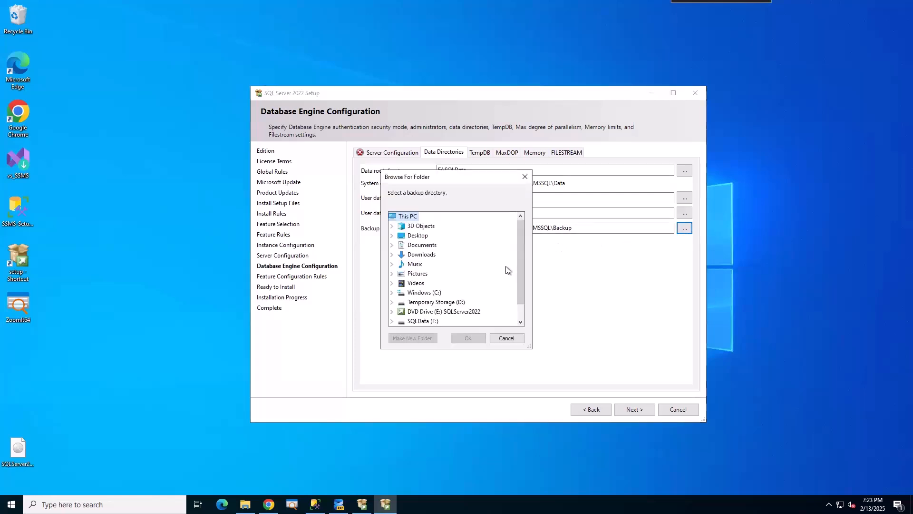
scroll(419, 314, "down", 1)
left_click(391, 321)
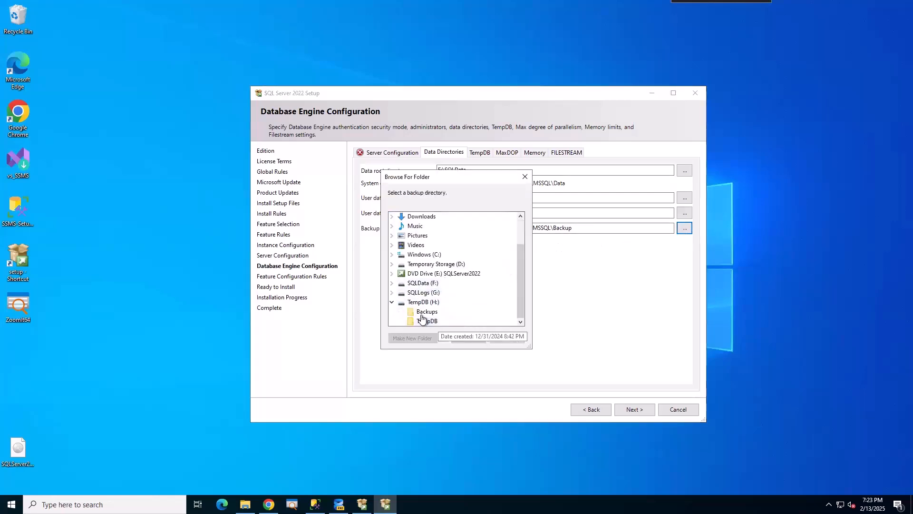
left_click(426, 312)
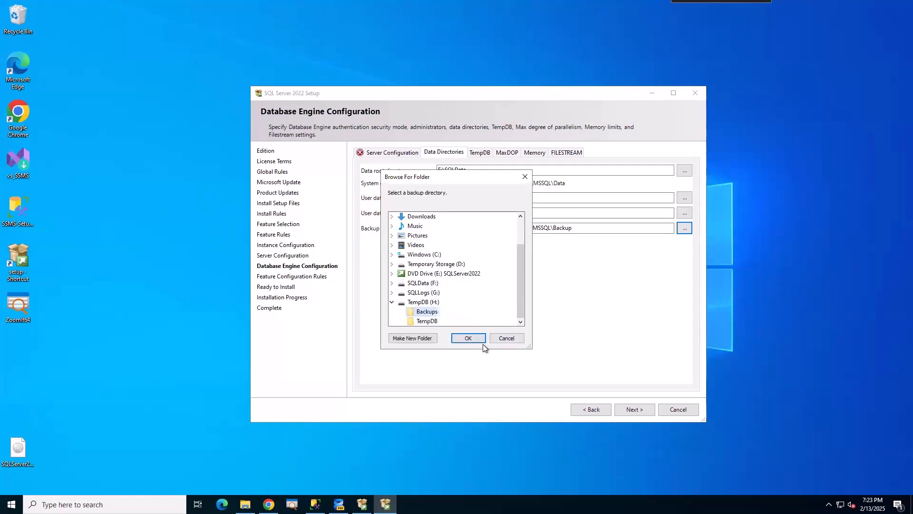
left_click(470, 341)
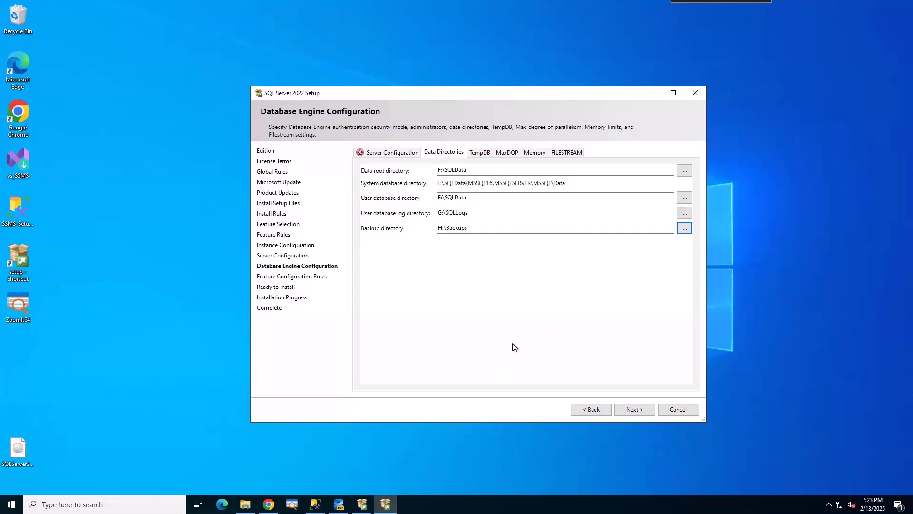
left_click(484, 152)
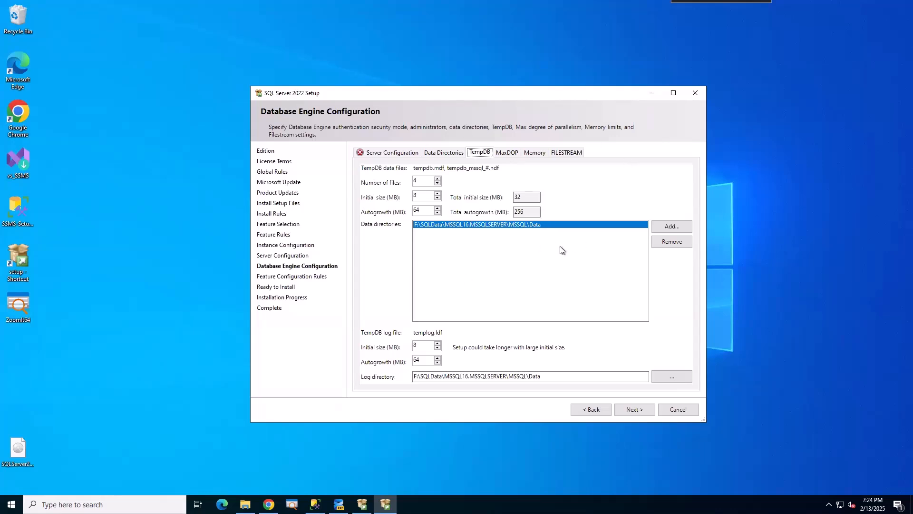
Replace the default F: TempDB data directory with H:\TempDB, keeping 4 files of 8 MB.
double_click(419, 180)
left_click(676, 241)
left_click(672, 227)
left_click_drag(521, 242, 526, 296)
left_click(392, 302)
left_click(427, 302)
left_click(469, 339)
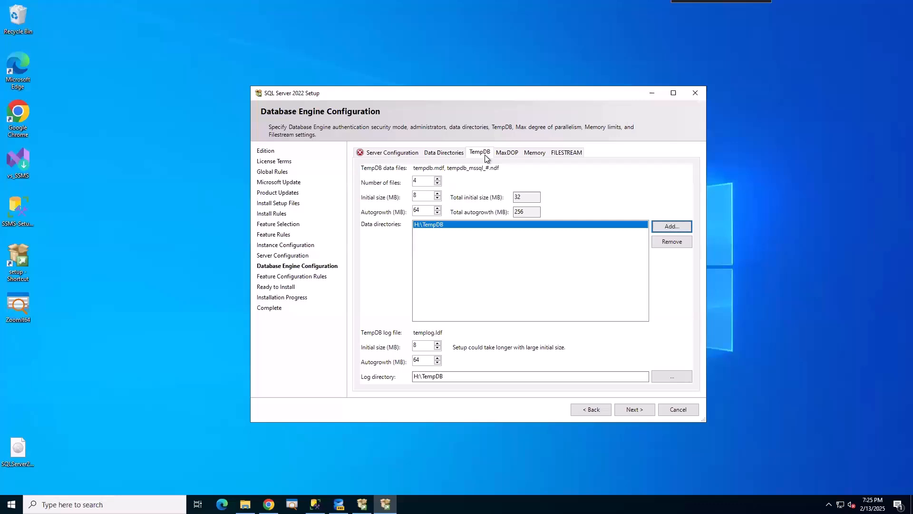
On the MaxDOP tab, reduce maximum degree of parallelism from 4 to 2.
left_click(506, 154)
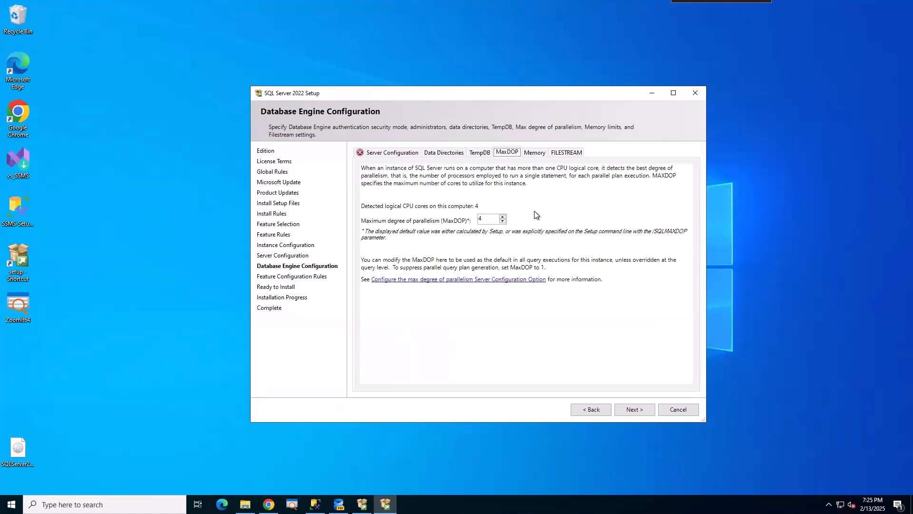
left_click(503, 222)
left_click(502, 222)
Switch Memory to Recommended with max server memory 23515 MB, accept it, and view FILESTREAM options.
left_click(534, 151)
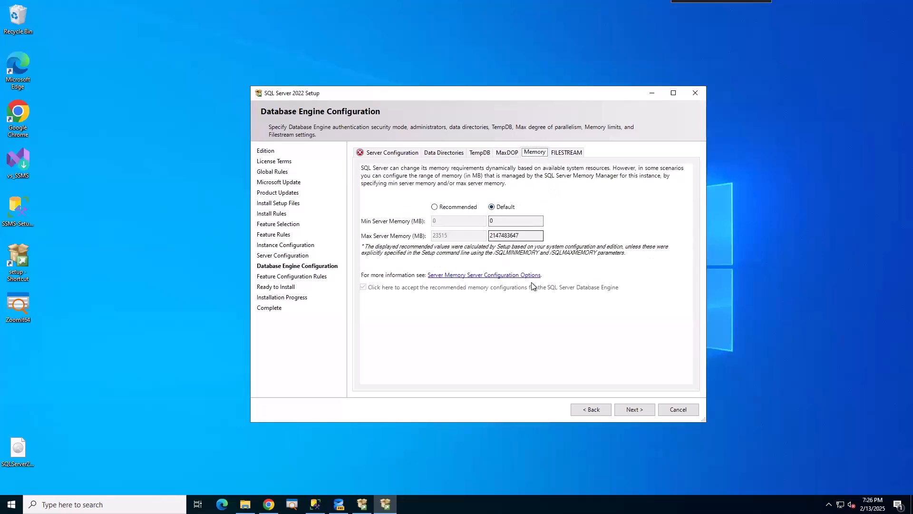
double_click(526, 235)
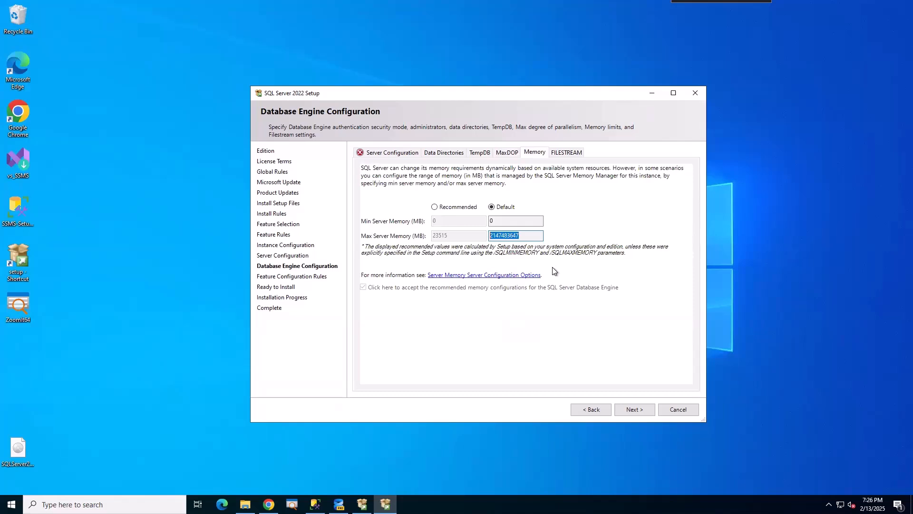
left_click(435, 207)
double_click(449, 234)
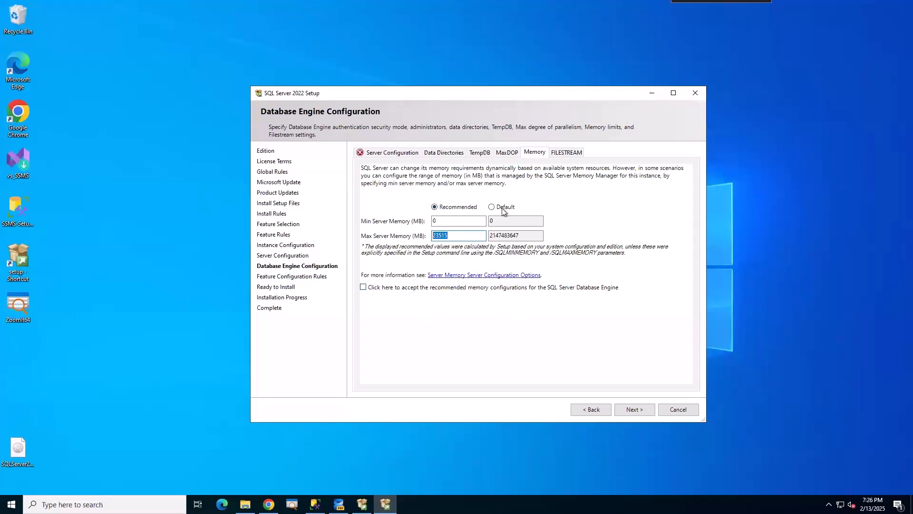
left_click(456, 210)
left_click(364, 288)
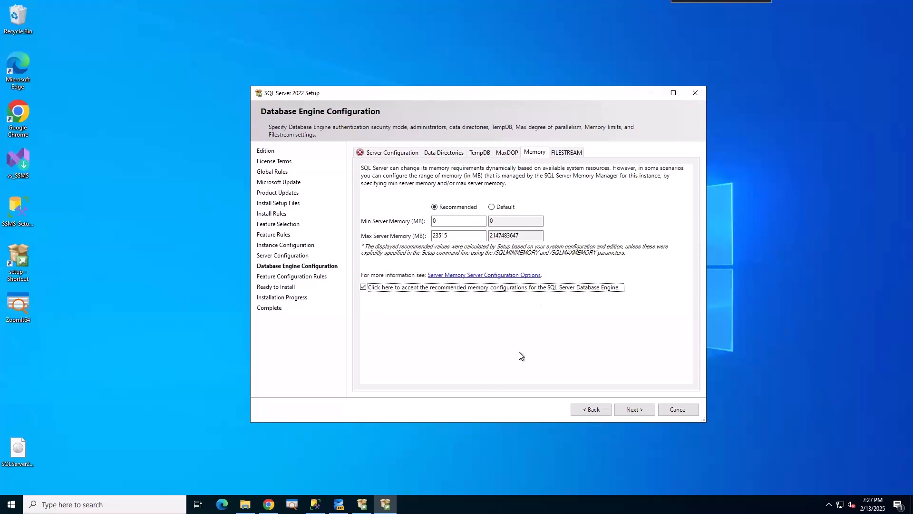
left_click(571, 153)
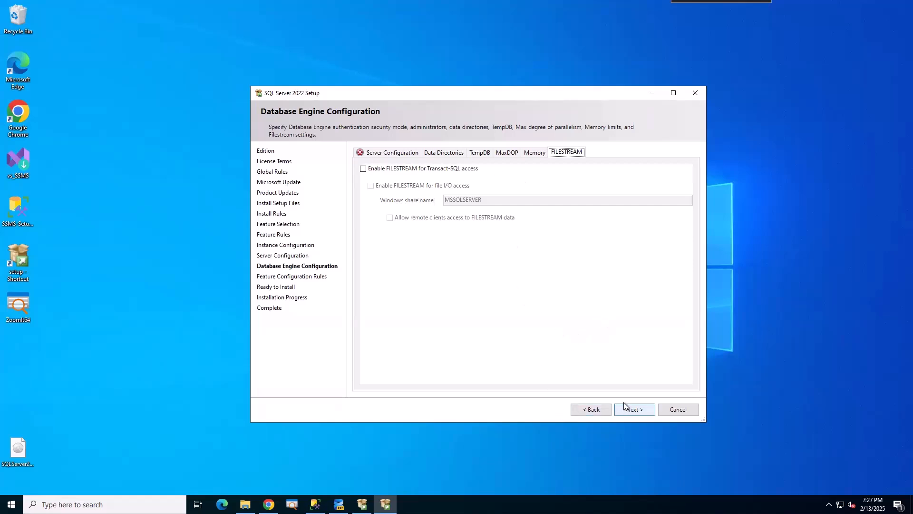
Replace the sa password with a stronger password in both fields and continue to Ready to Install.
left_click(384, 153)
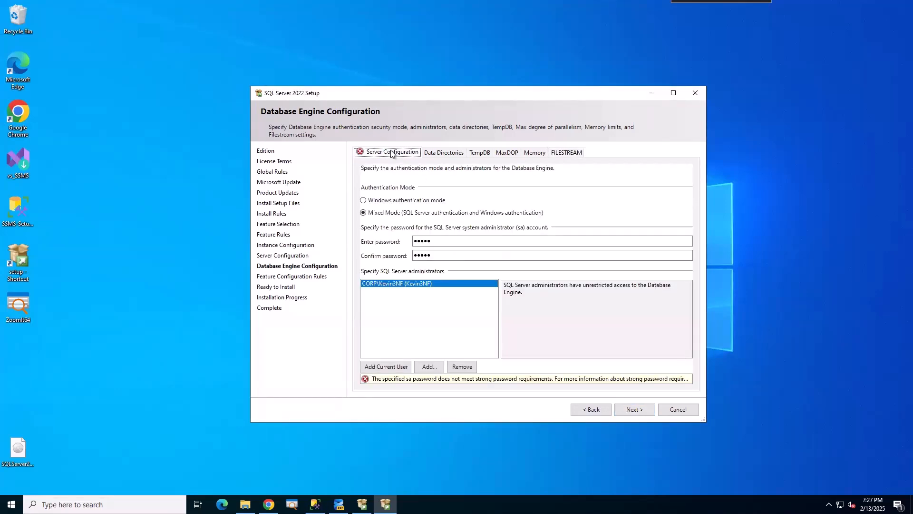
left_click_drag(438, 242, 388, 243)
type("Pa$$w0rd")
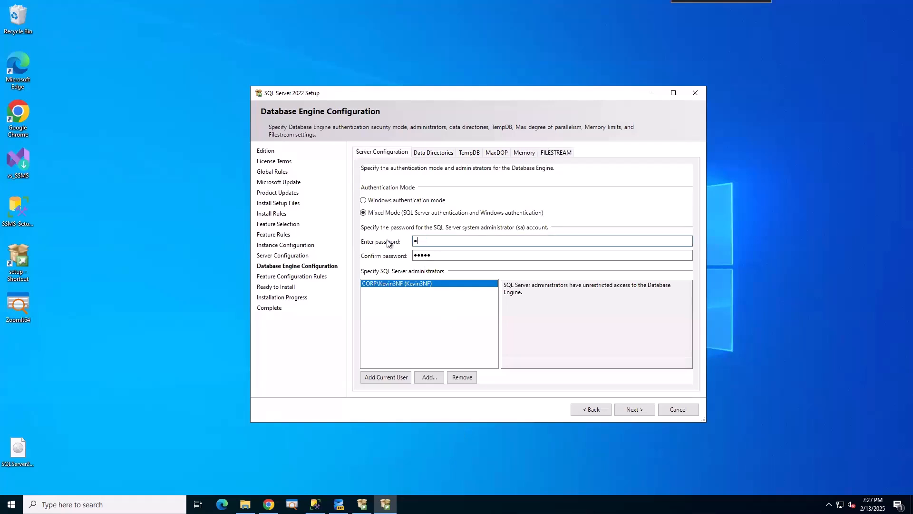
type("1234")
key("Tab")
type("Pa$$w0rd12")
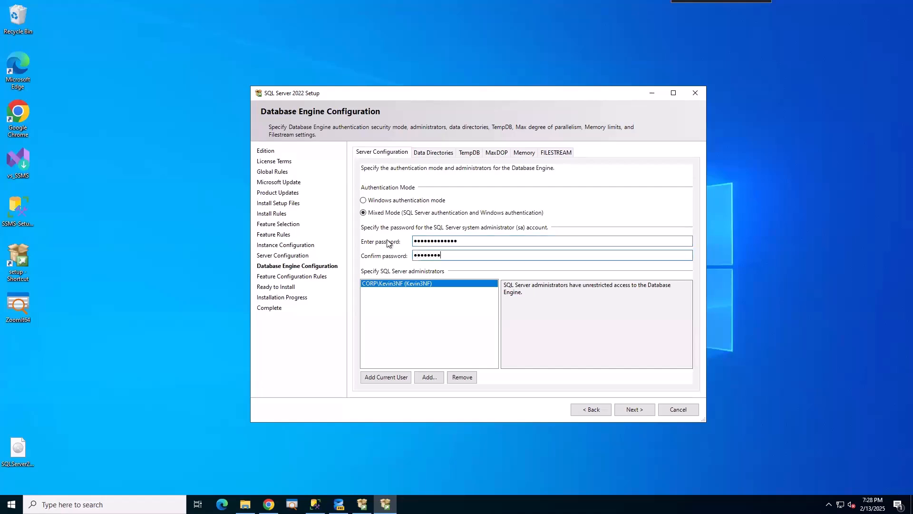
type("34")
left_click(637, 409)
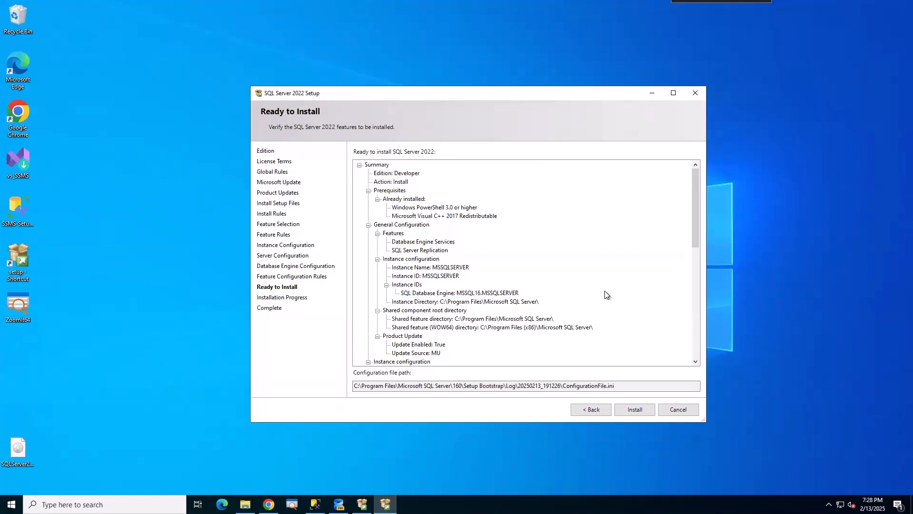
Start the installation and let all five features finish with Succeeded.
left_click(637, 411)
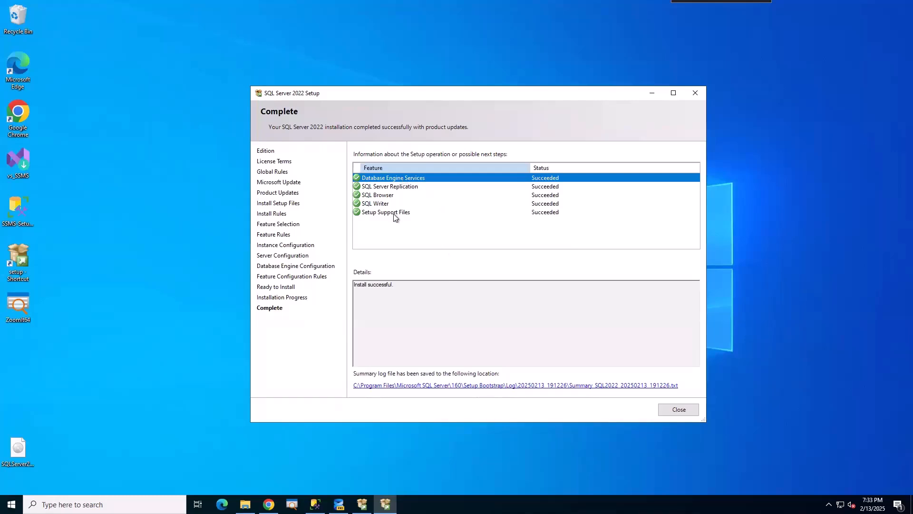
Close the Complete page of SQL Server 2022 Setup.
left_click(679, 409)
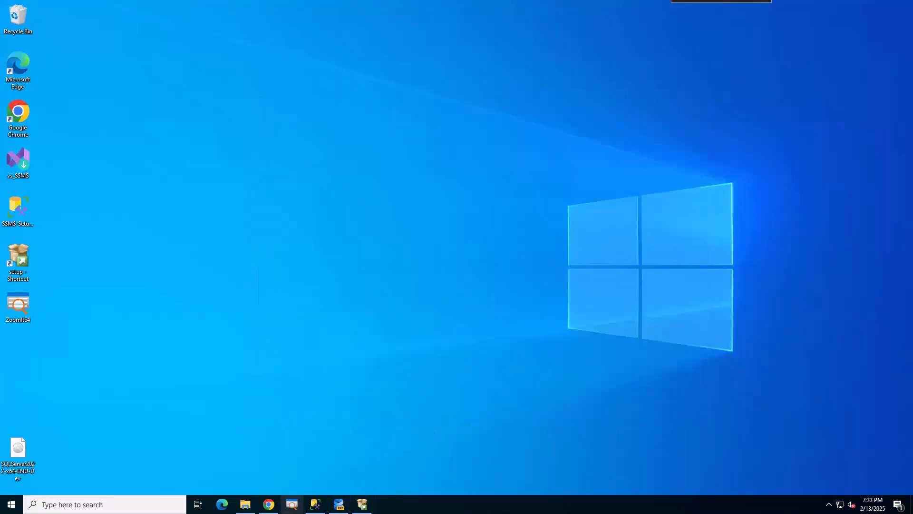
Close the SQL Server Installation Center window.
mouse_move(362, 504)
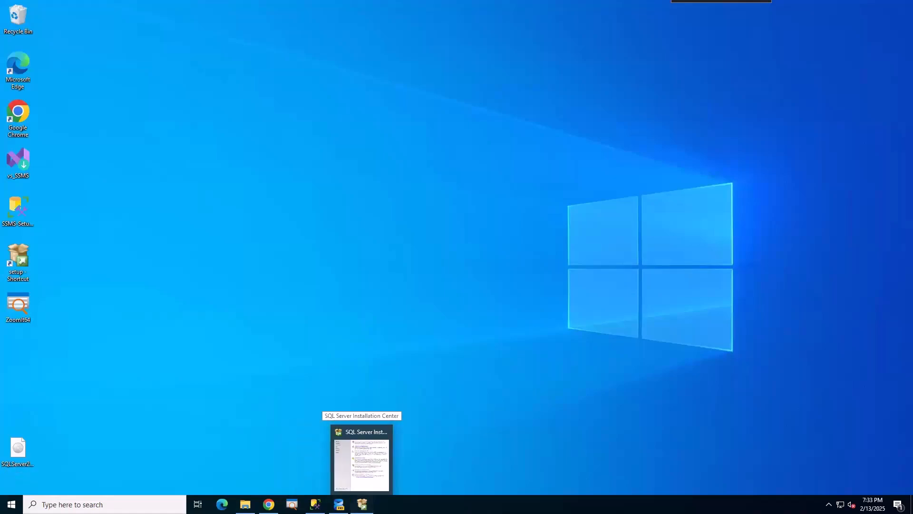
left_click(361, 461)
left_click(597, 63)
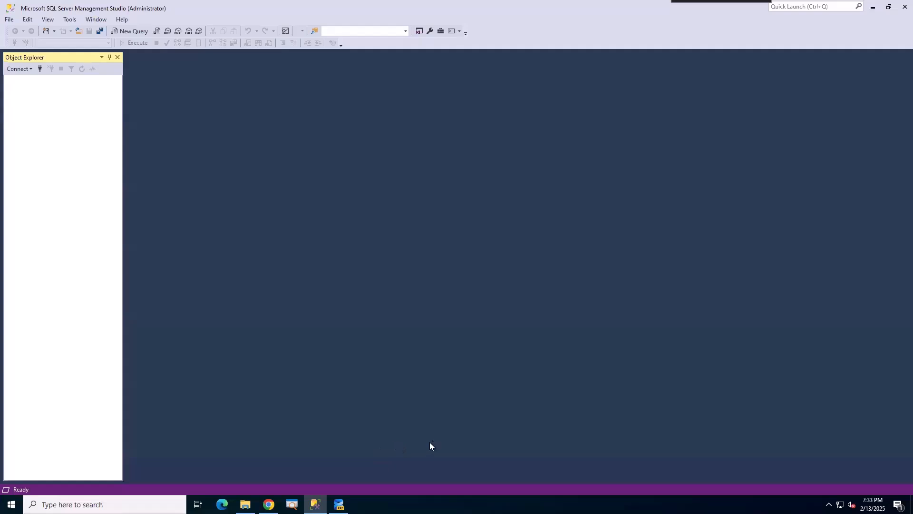
Set up a Database Engine connection to SQL2022 with Windows Authentication and Trust server certificate.
left_click(17, 70)
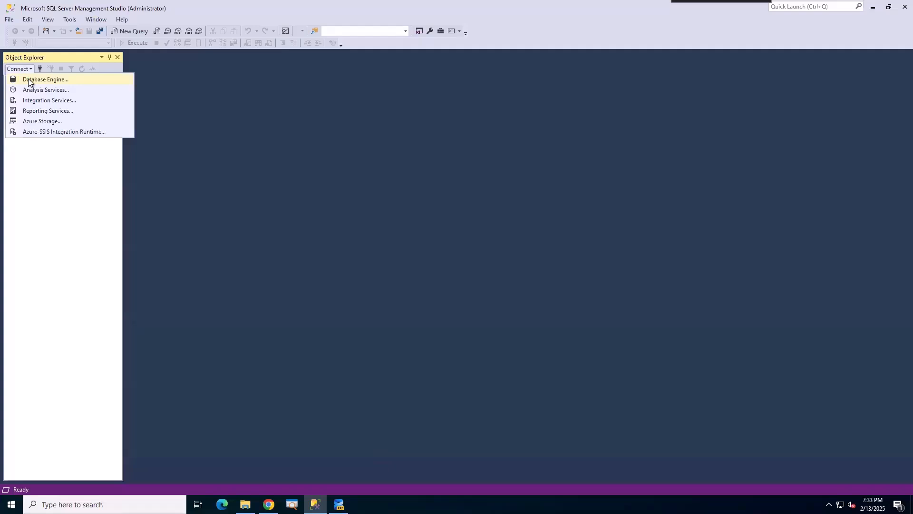
left_click(28, 78)
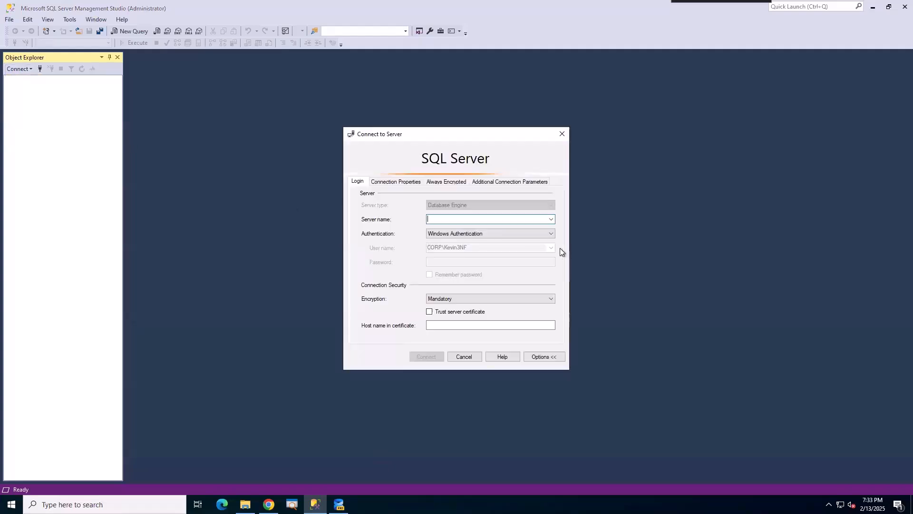
left_click(551, 219)
left_click(460, 231)
left_click(387, 205)
left_click(417, 212)
left_click(438, 330)
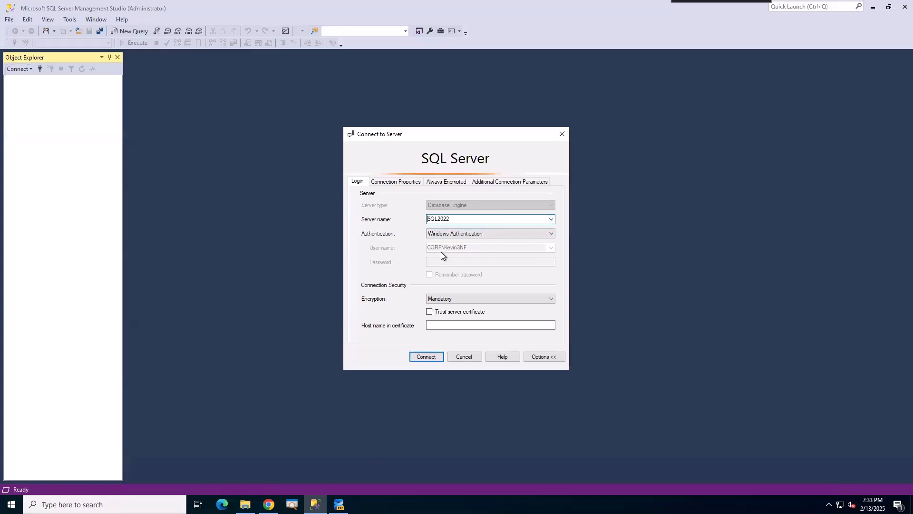
left_click(430, 313)
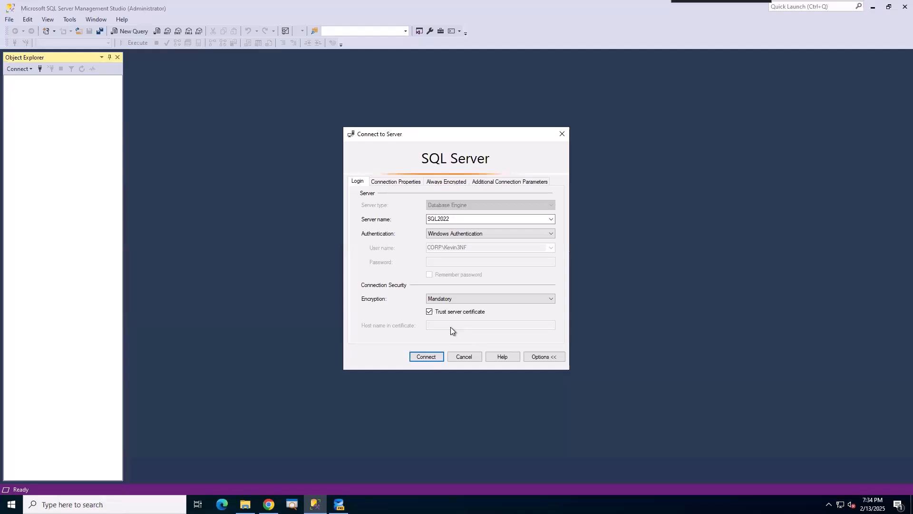
Connect to the SQL2022 server so Object Explorer lists its databases and objects.
left_click(425, 356)
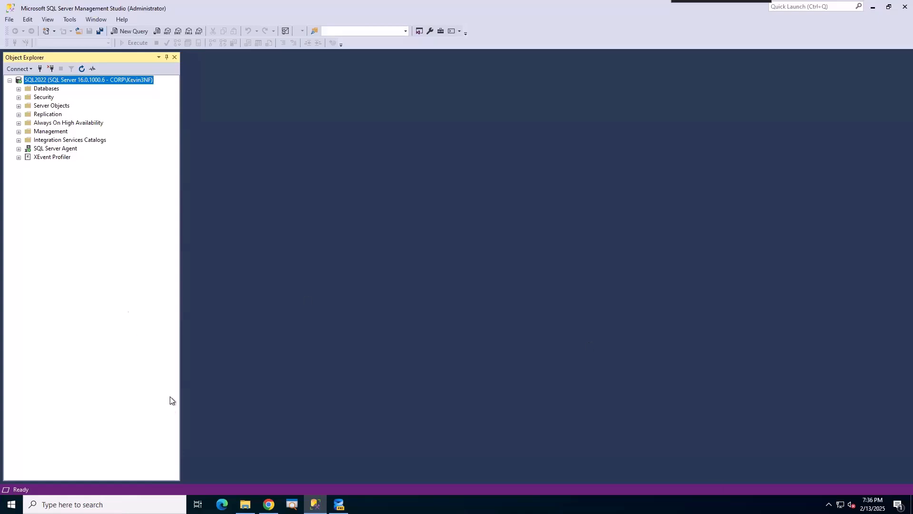
Open tempdb's properties under System Databases, review its general details, and close.
left_click(19, 89)
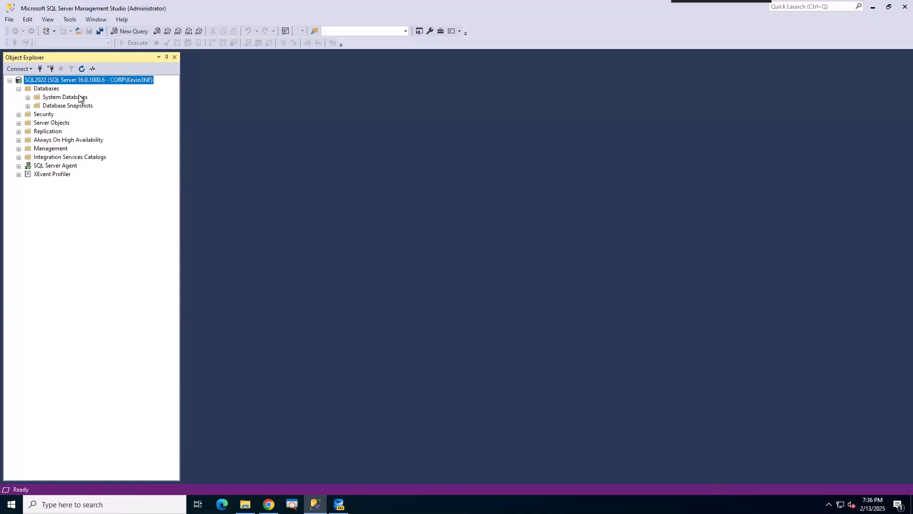
left_click(29, 97)
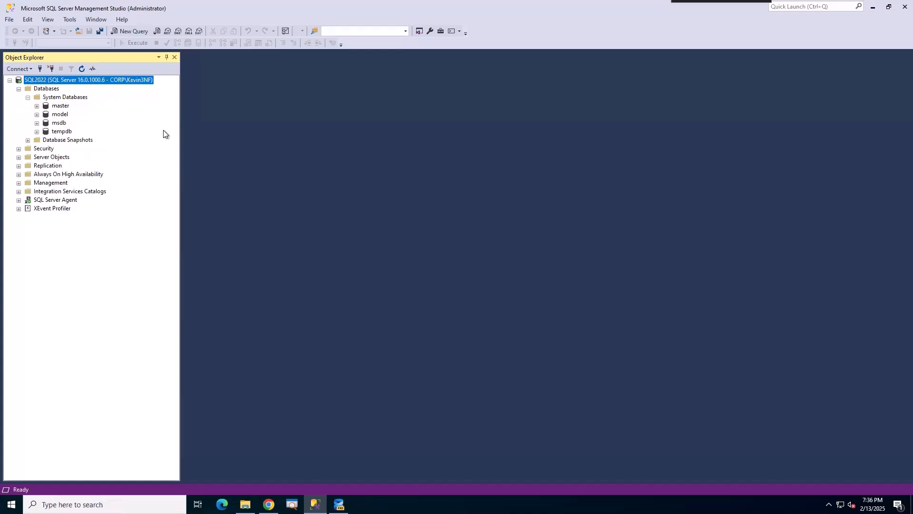
right_click(61, 133)
left_click(99, 224)
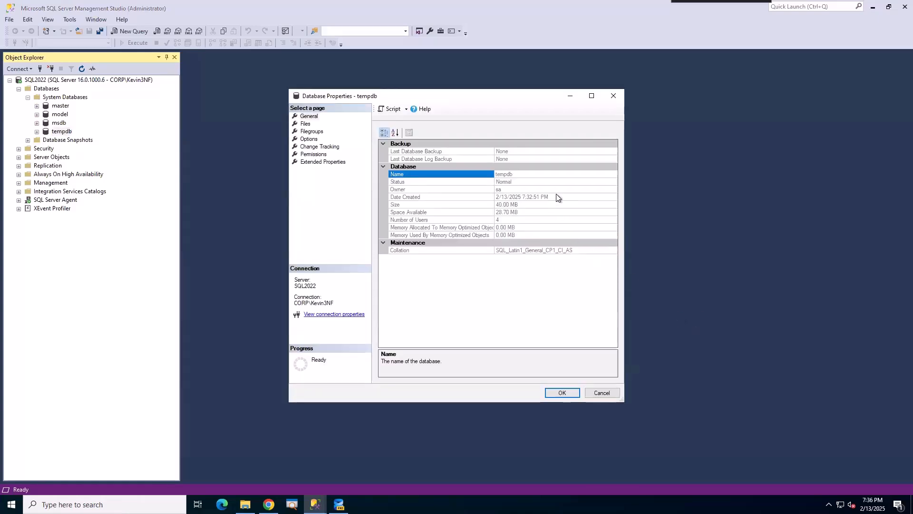
left_click(490, 199)
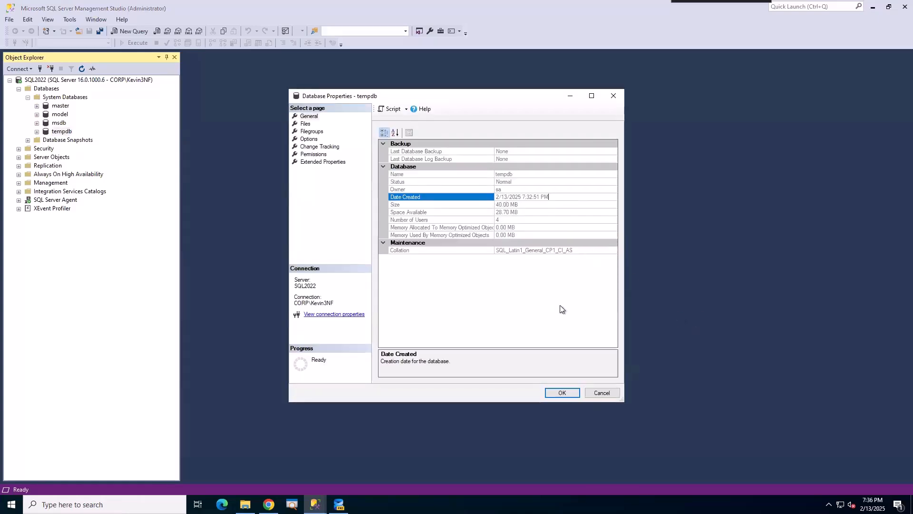
left_click(602, 393)
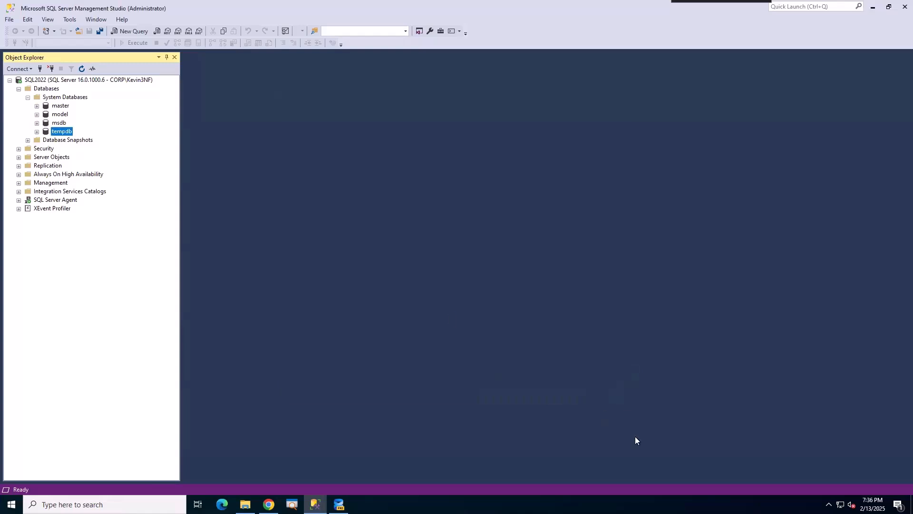
Reopen tempdb's properties and confirm its four data files and templog are in H:\TempDB.
right_click(54, 132)
left_click(78, 228)
left_click(305, 123)
left_click_drag(463, 358, 533, 361)
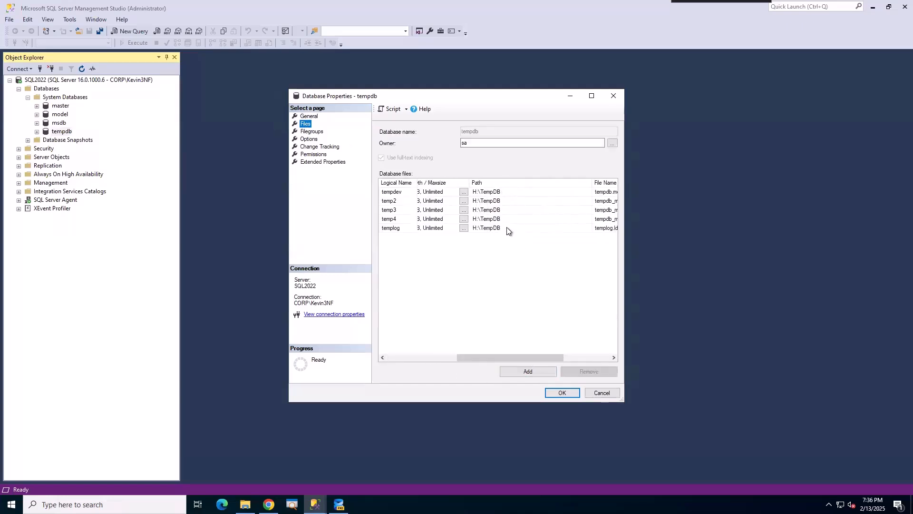
Turn on Compress backup and Backup checksum by default in SQL2022's Database Settings.
key("Escape")
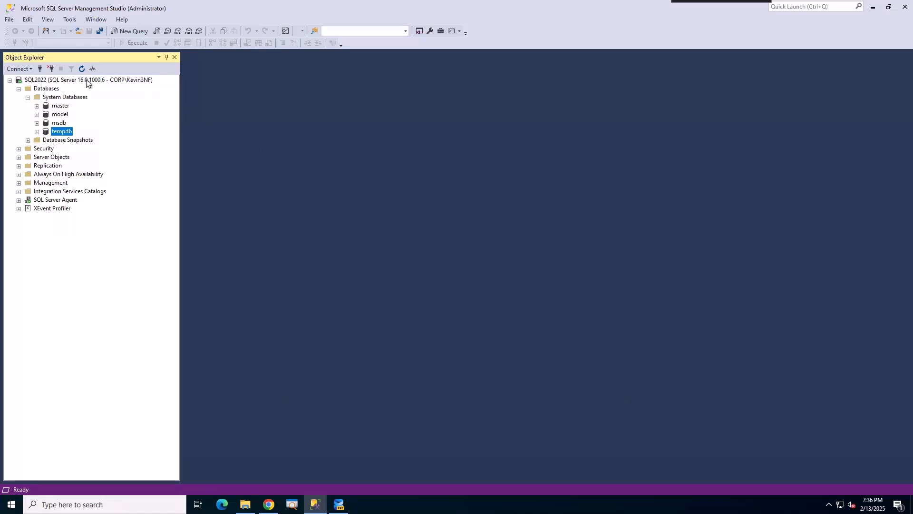
right_click(87, 79)
left_click(132, 273)
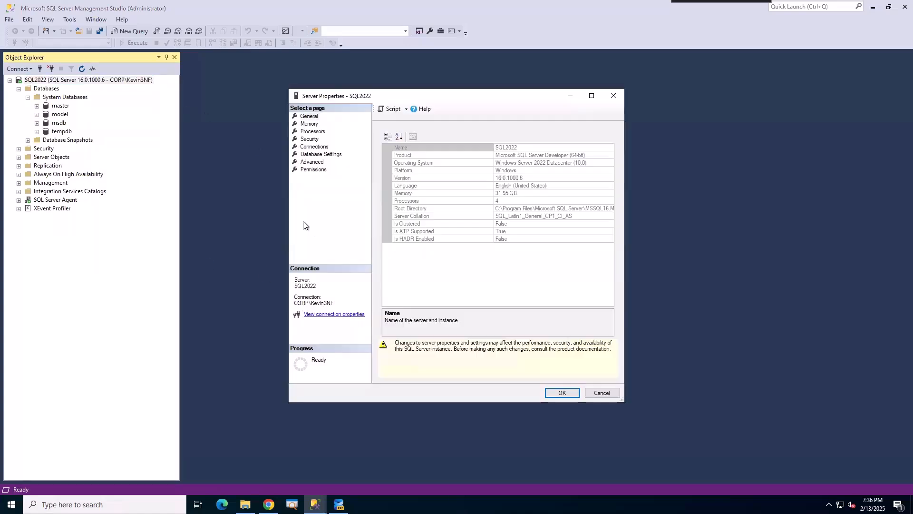
left_click(312, 156)
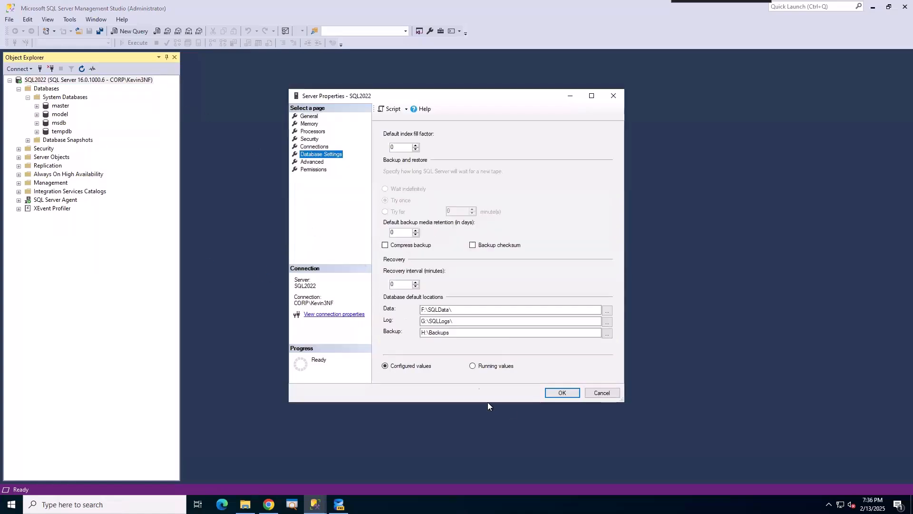
left_click(385, 245)
left_click(492, 248)
Review the memory limits, confirm MaxDOP 2, and set Cost Threshold for Parallelism to 50.
left_click(308, 124)
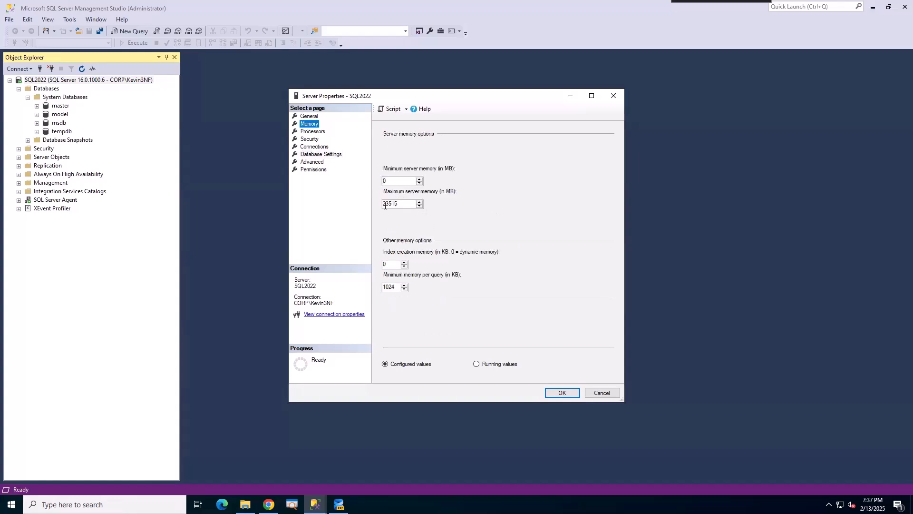
left_click(313, 162)
scroll(442, 304, "down", 1)
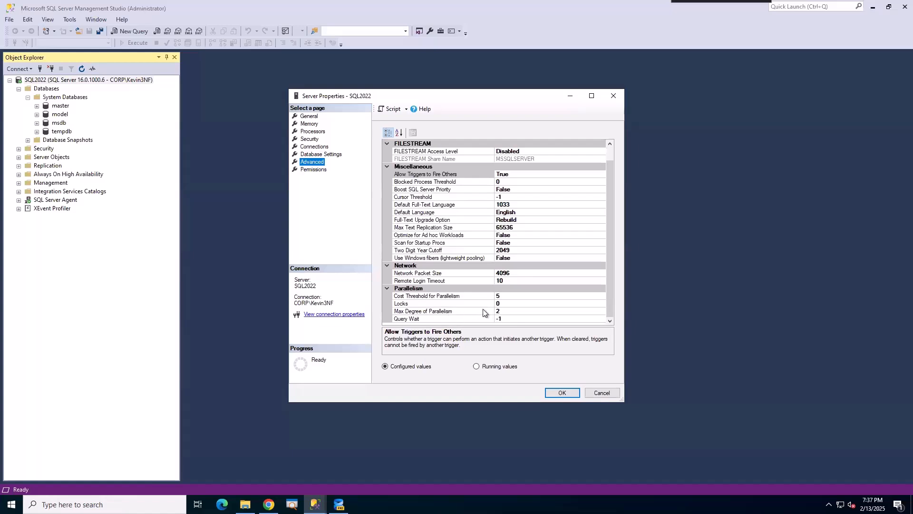
left_click(509, 311)
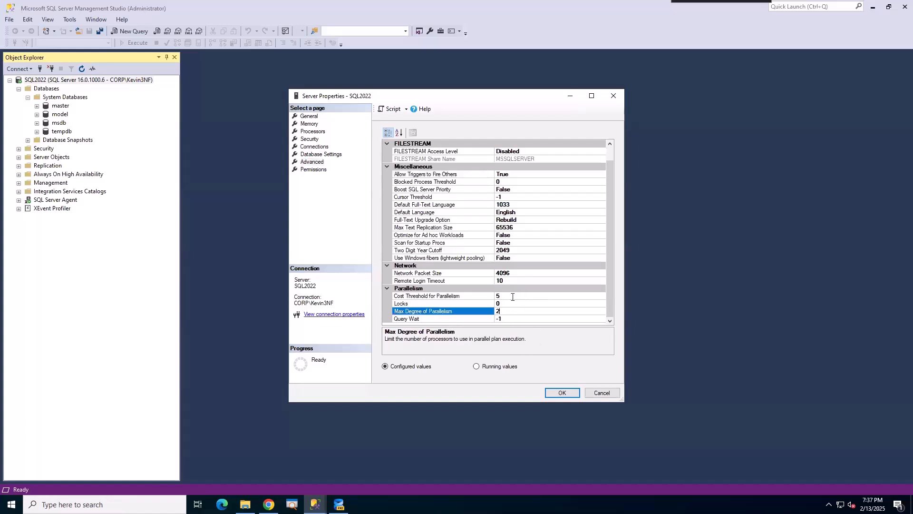
left_click(515, 296)
type("0")
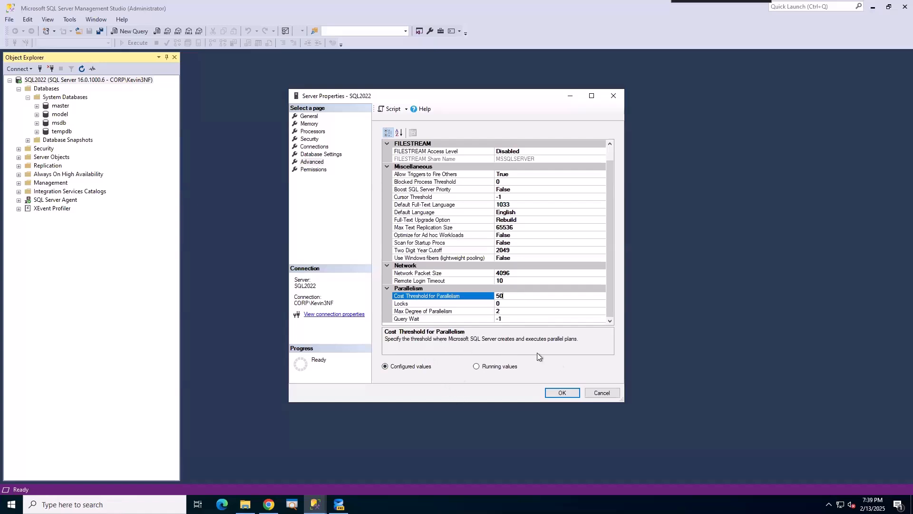
Apply the backup and parallelism changes to SQL2022 with OK, closing Server Properties.
left_click(603, 393)
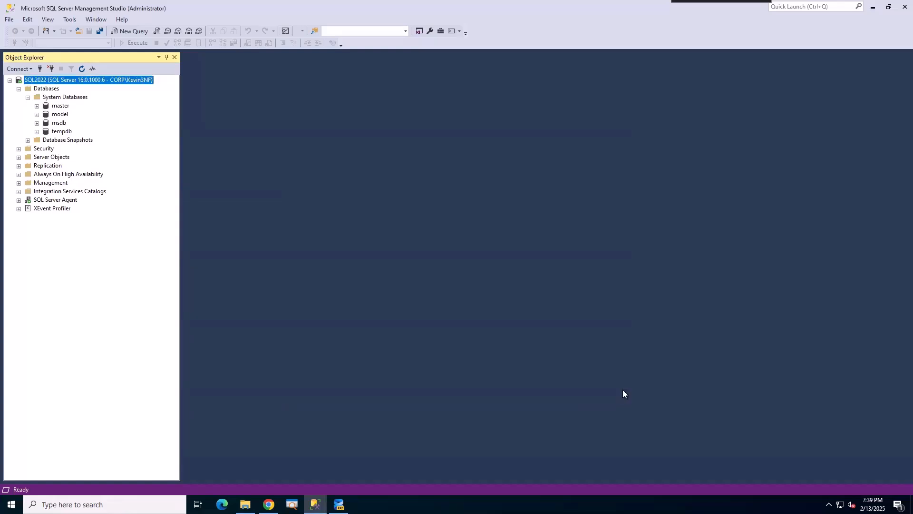